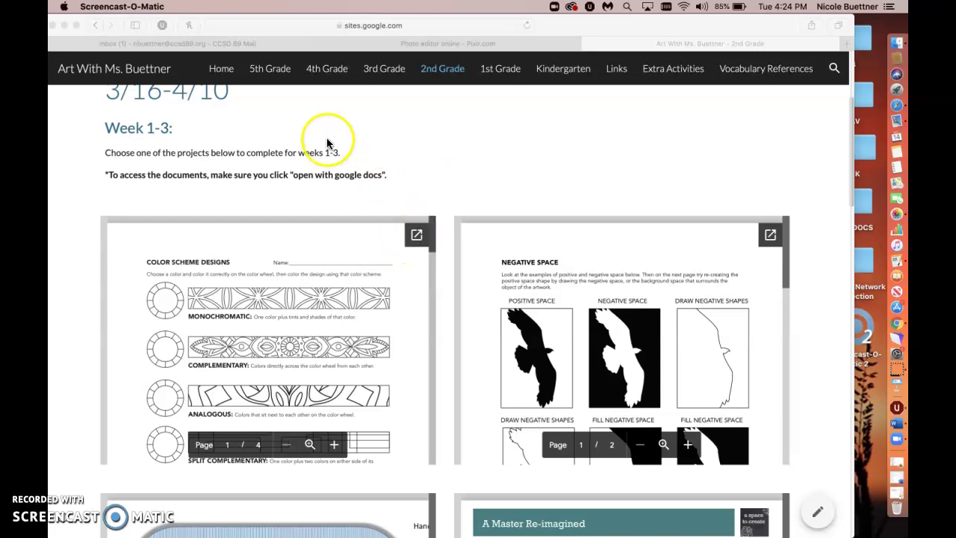
Step: Look through the Color Scheme Designs worksheet in its embedded preview on the 2nd Grade class page
{"action": "left_click", "coordinate": [427, 43]}
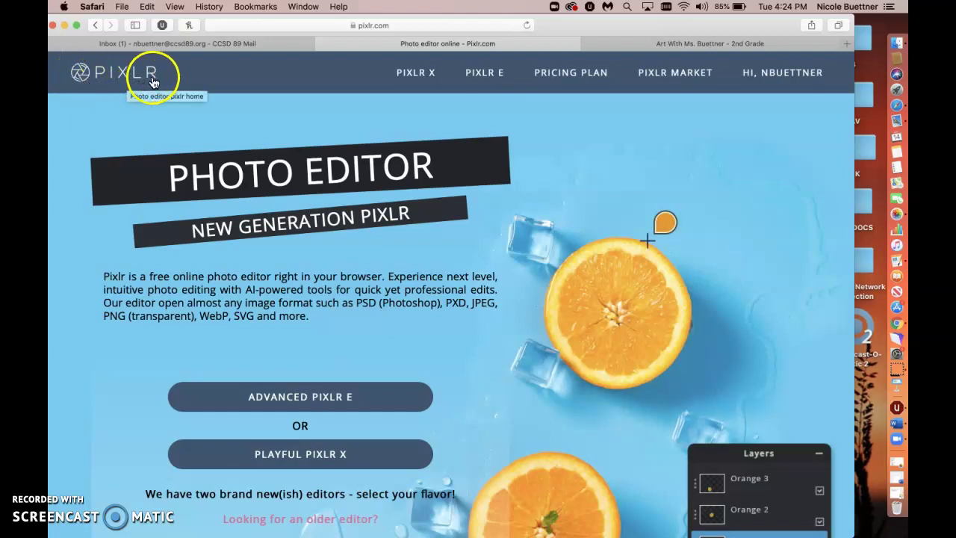
{"action": "left_click", "coordinate": [640, 44]}
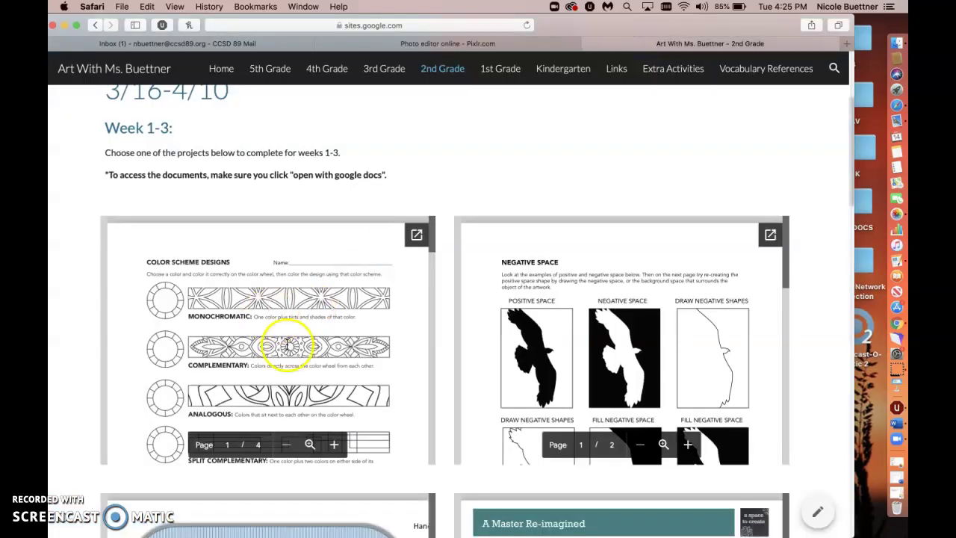
{"action": "scroll", "coordinate": [297, 364], "scroll_direction": "down", "scroll_amount": 5}
{"action": "scroll", "coordinate": [298, 364], "scroll_direction": "down", "scroll_amount": 5}
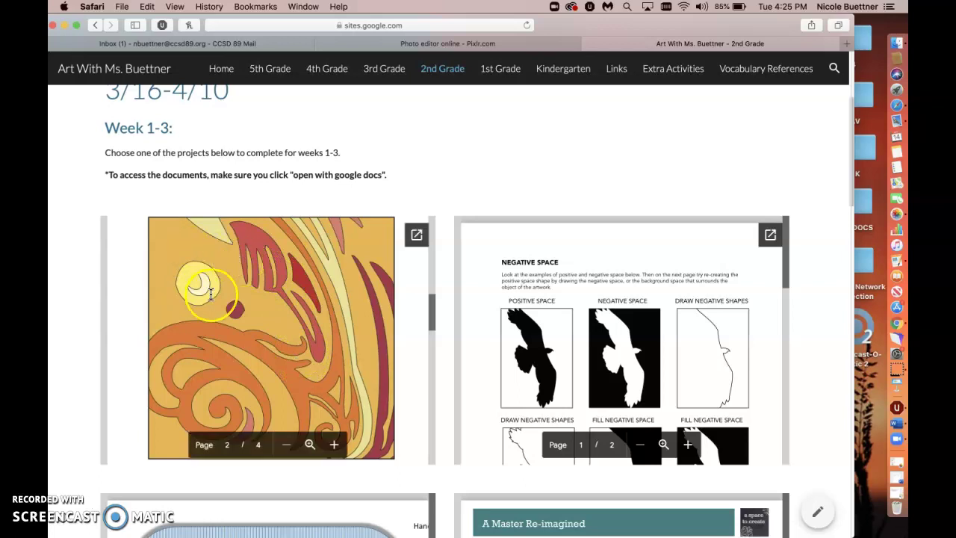
{"action": "scroll", "coordinate": [211, 294], "scroll_direction": "up", "scroll_amount": 5}
{"action": "scroll", "coordinate": [211, 294], "scroll_direction": "up", "scroll_amount": 5}
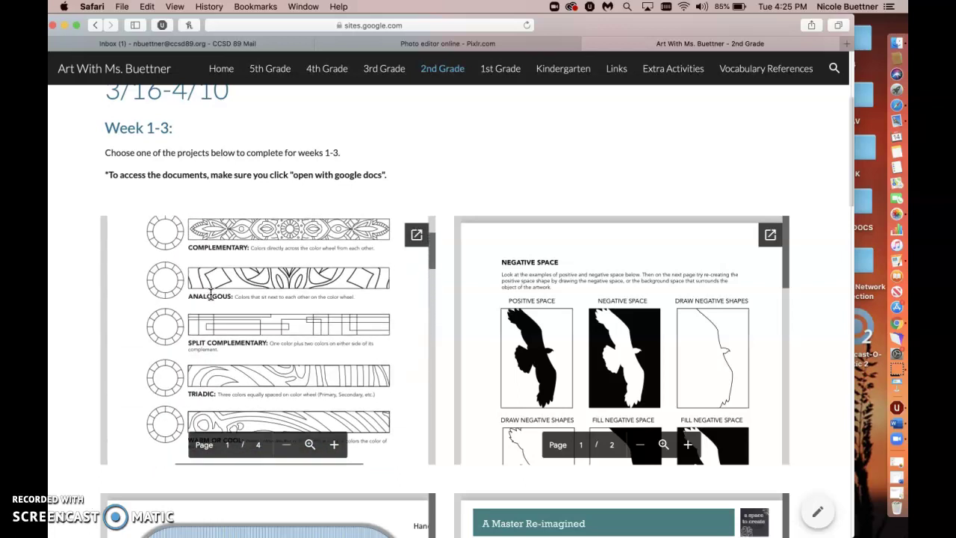
{"action": "scroll", "coordinate": [211, 294], "scroll_direction": "up", "scroll_amount": 2}
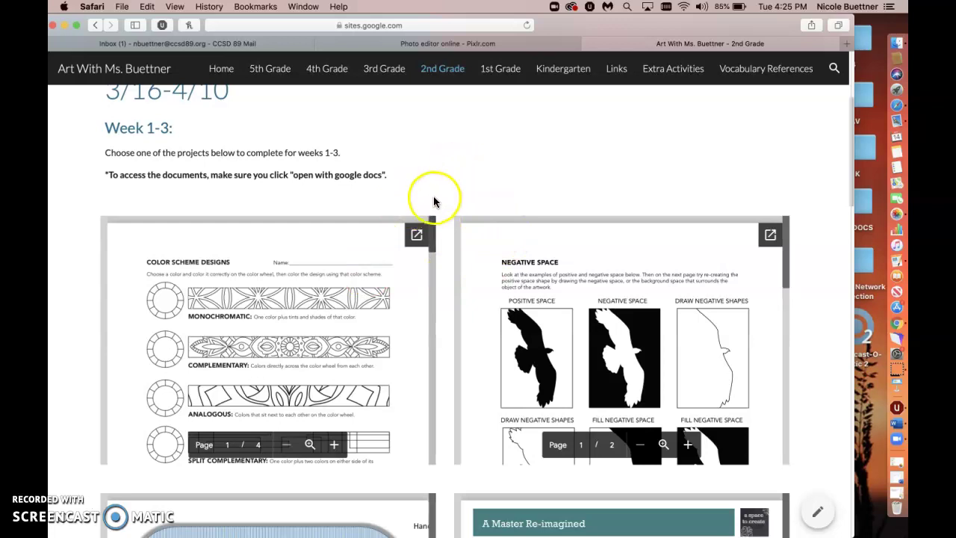
Step: Open the Color Scheme Designs worksheet in its own Google Drive tab and check which apps it can be opened with
{"action": "left_click", "coordinate": [417, 241]}
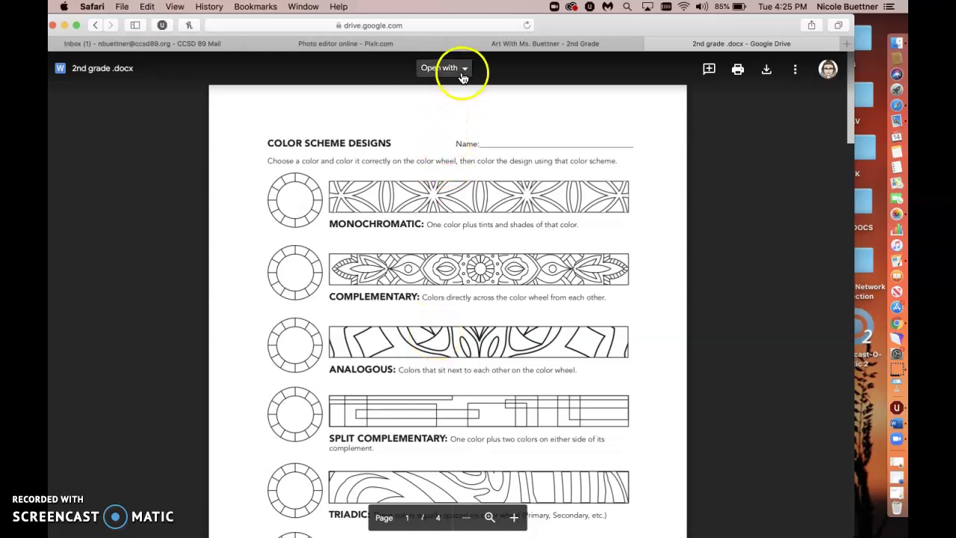
{"action": "left_click", "coordinate": [461, 73]}
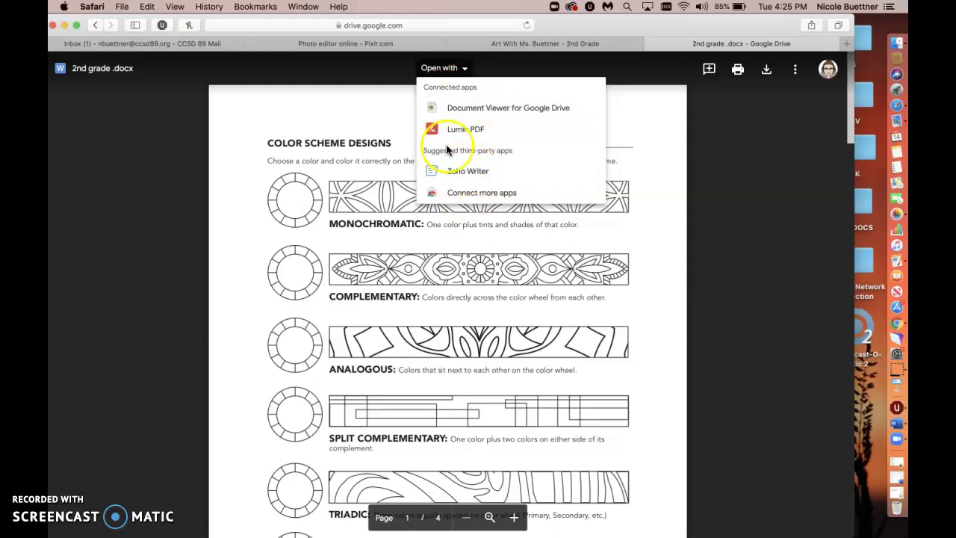
{"action": "left_click", "coordinate": [736, 127]}
{"action": "left_click", "coordinate": [655, 49]}
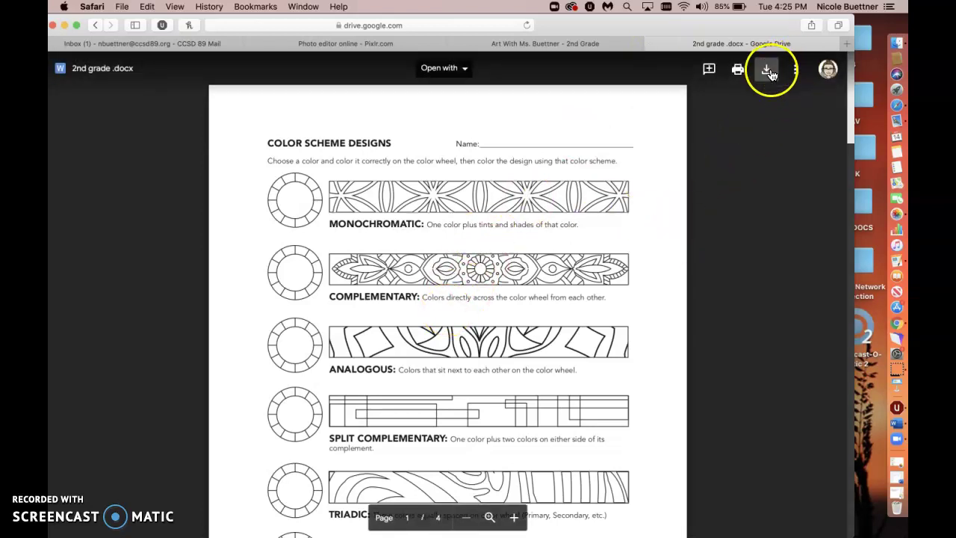
Step: Download 2nd grade .docx from Google Drive and open the downloaded file in Word
{"action": "left_click", "coordinate": [770, 71]}
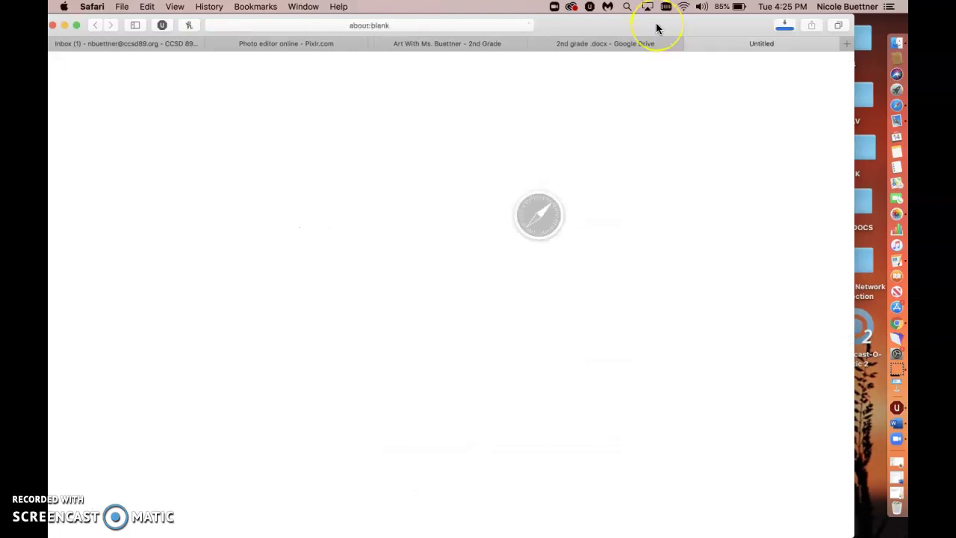
{"action": "left_click_drag", "start_coordinate": [656, 28], "coordinate": [651, 97]}
{"action": "left_click", "coordinate": [778, 99]}
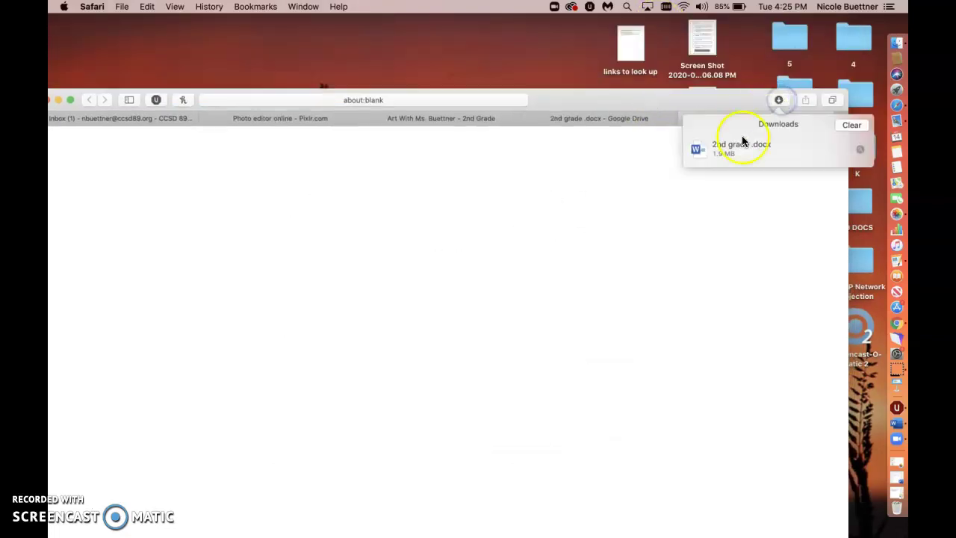
{"action": "left_click_drag", "start_coordinate": [554, 80], "coordinate": [555, 45]}
{"action": "double_click", "coordinate": [591, 67]}
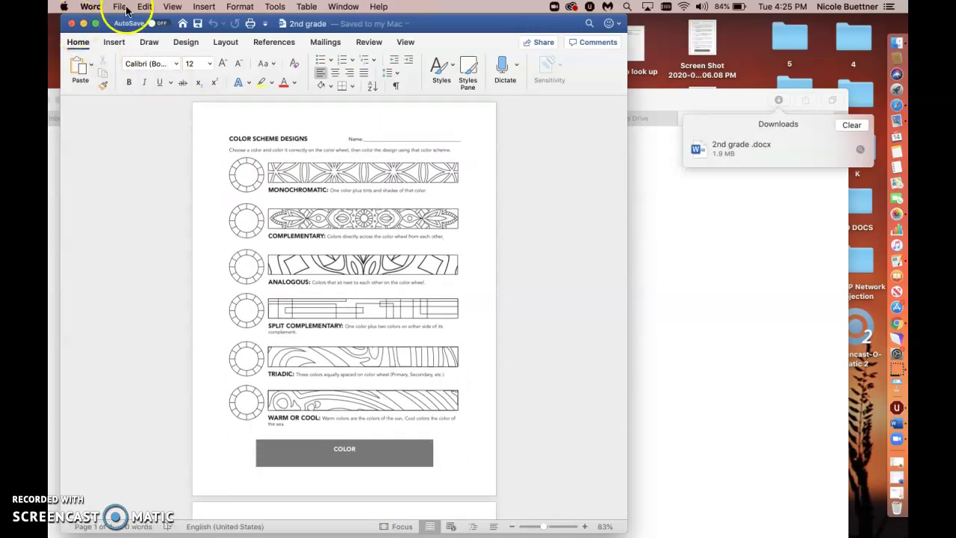
{"action": "left_click_drag", "start_coordinate": [425, 22], "coordinate": [513, 21]}
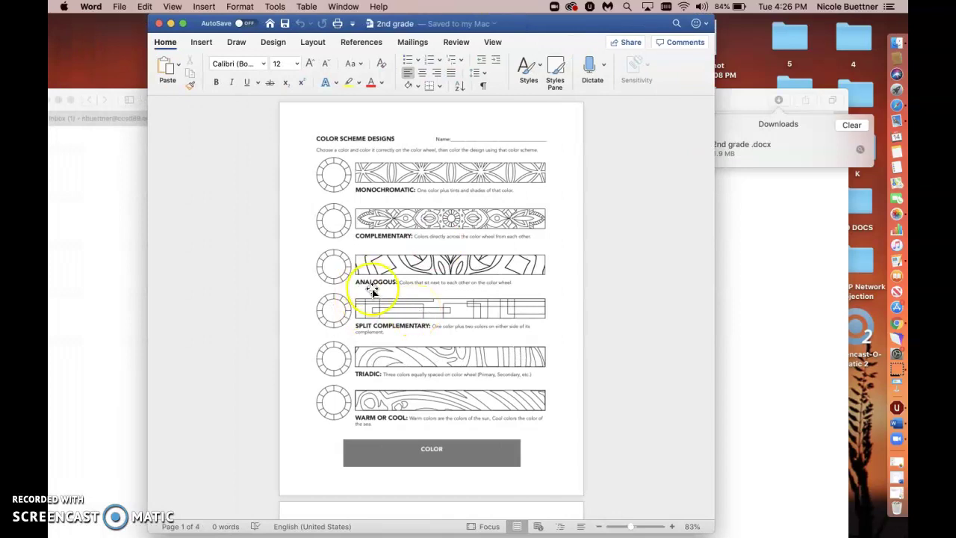
Step: Take a screenshot of the full Color Scheme Designs page, the first page of the Word document
{"action": "scroll", "coordinate": [427, 342], "scroll_direction": "down", "scroll_amount": 20}
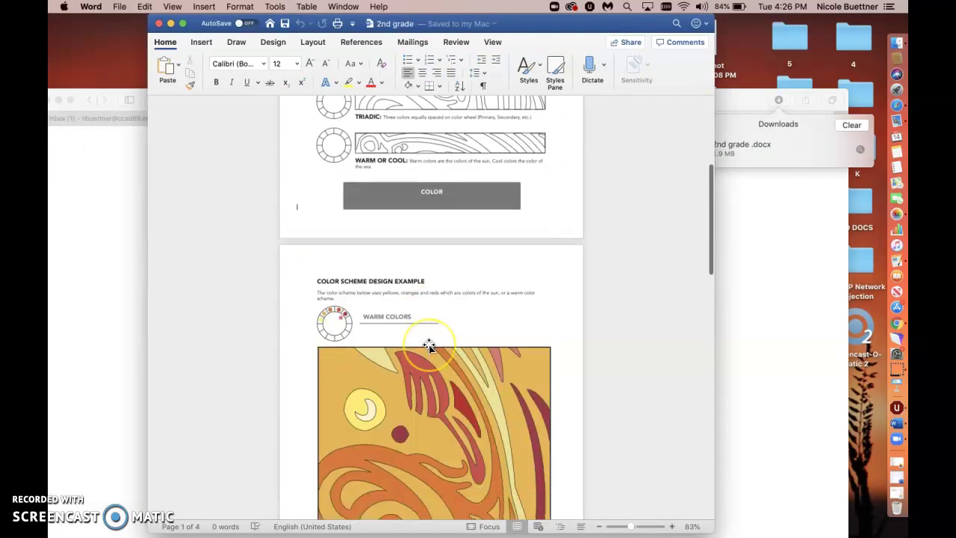
{"action": "scroll", "coordinate": [429, 343], "scroll_direction": "up", "scroll_amount": 20}
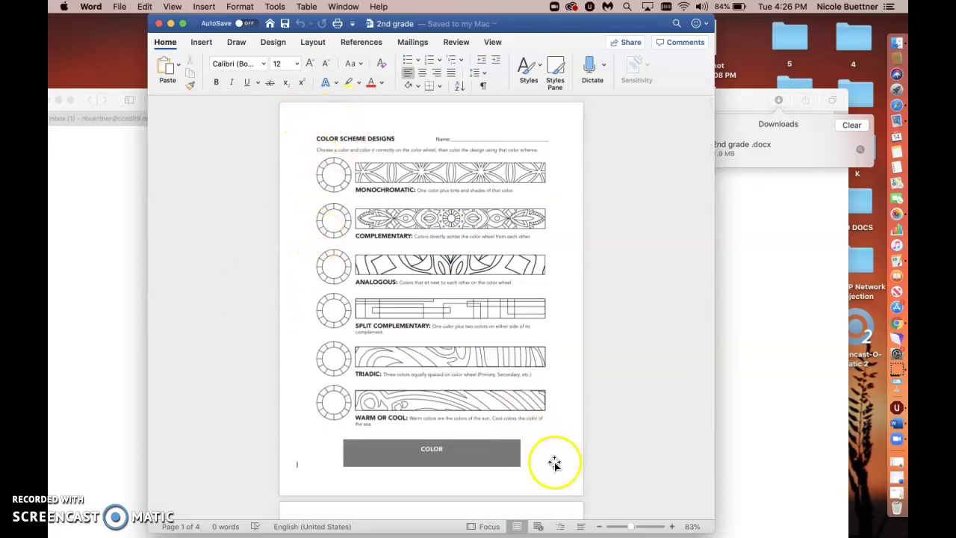
{"action": "left_click", "coordinate": [321, 338]}
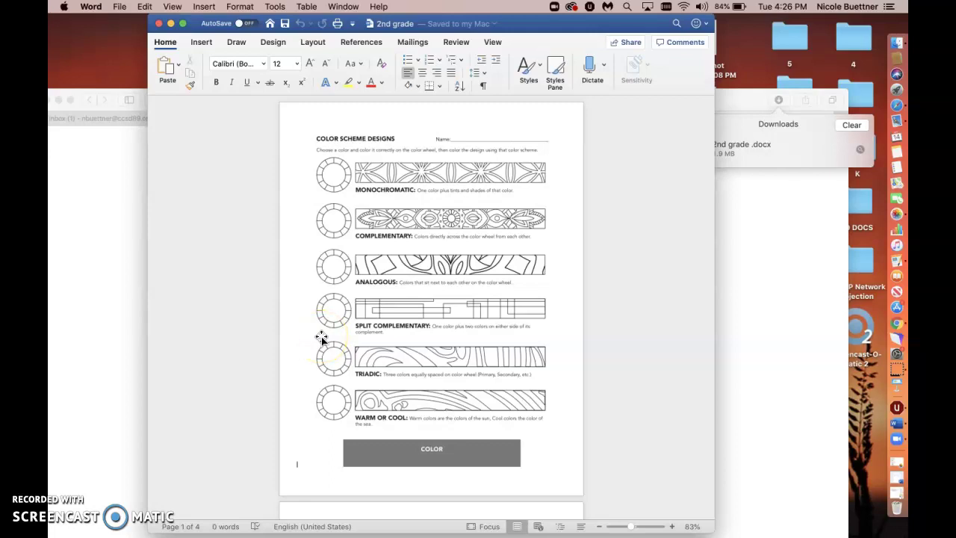
{"action": "left_click_drag", "start_coordinate": [296, 118], "coordinate": [576, 482]}
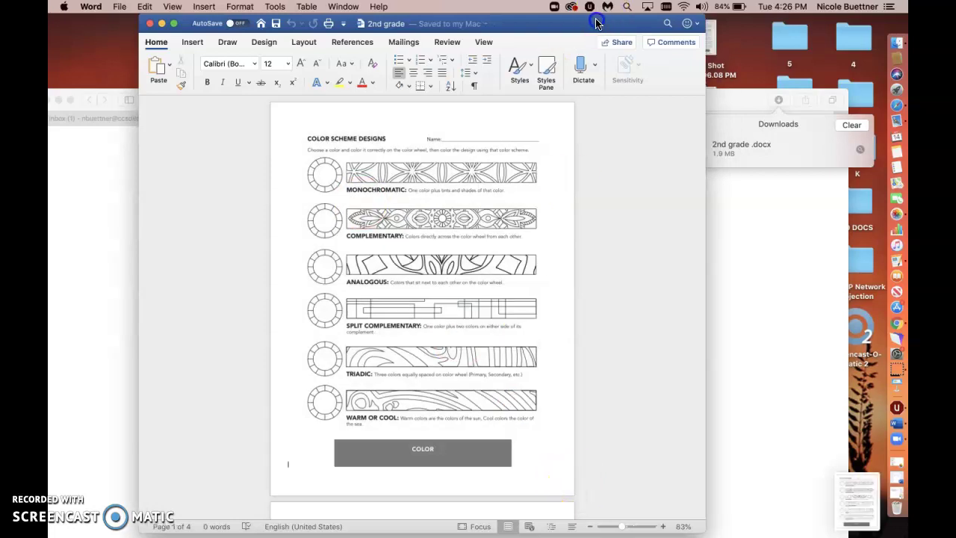
Step: Place the new screenshot on the desktop and check it in Preview
{"action": "left_click_drag", "start_coordinate": [704, 96], "coordinate": [490, 245]}
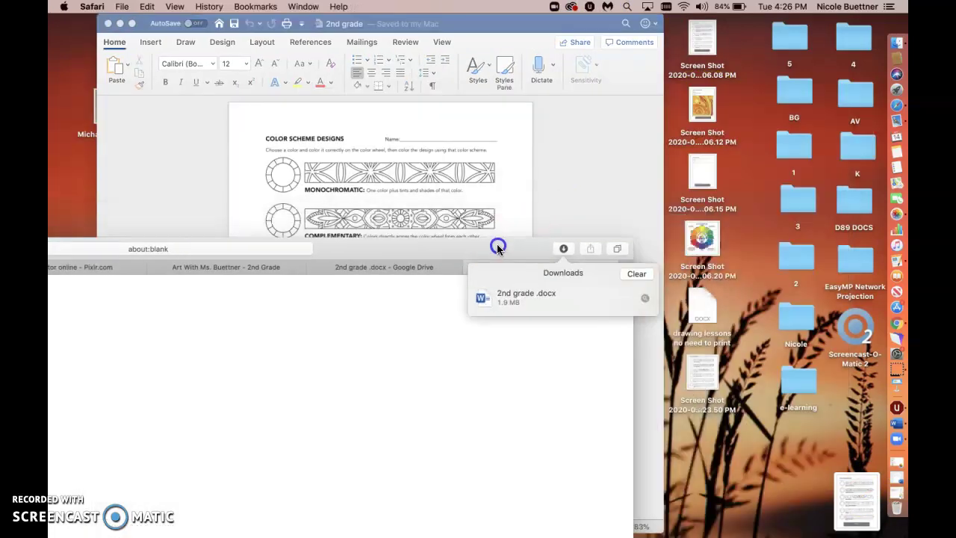
{"action": "left_click_drag", "start_coordinate": [865, 493], "coordinate": [776, 463]}
{"action": "double_click", "coordinate": [760, 461]}
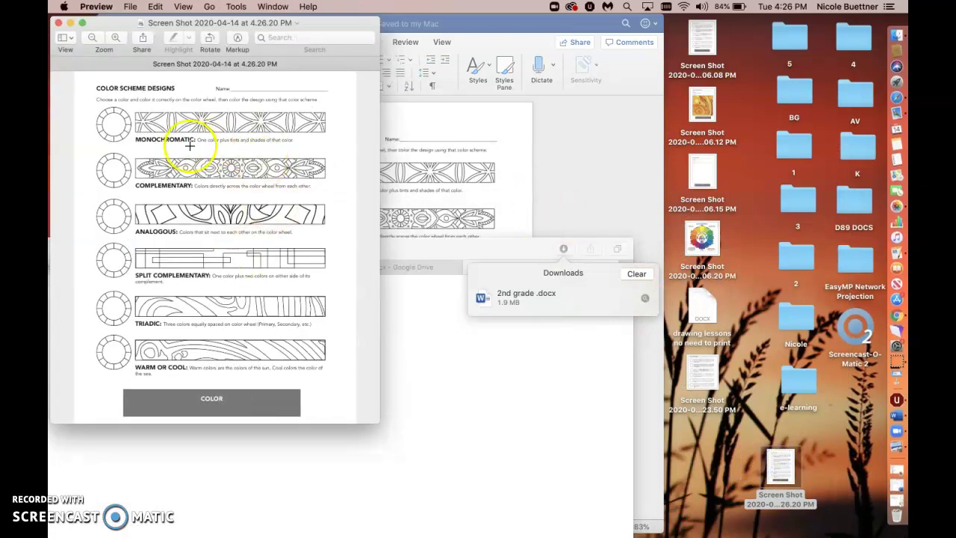
{"action": "scroll", "coordinate": [201, 193], "scroll_direction": "up", "scroll_amount": 5}
{"action": "scroll", "coordinate": [201, 193], "scroll_direction": "down", "scroll_amount": 5}
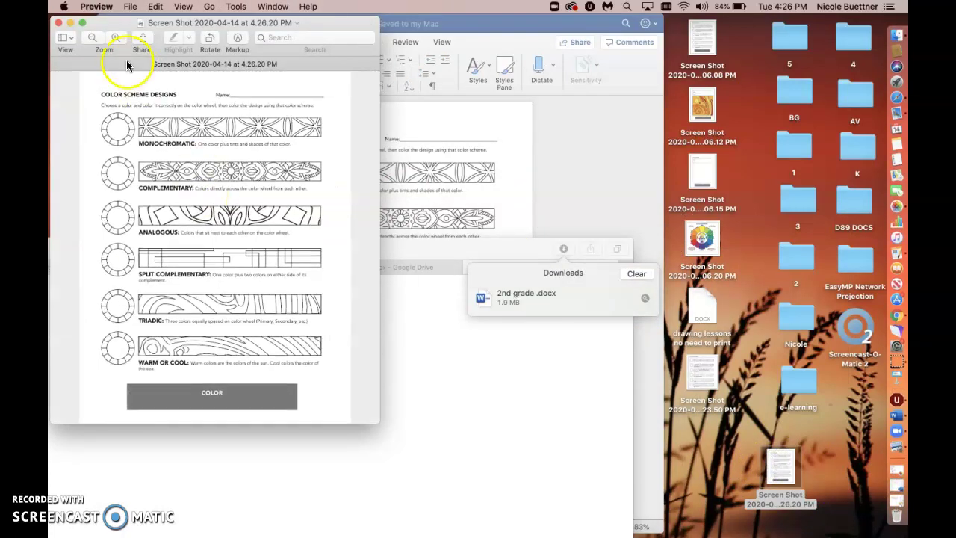
{"action": "left_click", "coordinate": [56, 22]}
Step: Return to the worksheet's Google Drive tab in Safari and capture a screenshot of the page 1 color scheme designs
{"action": "left_click_drag", "start_coordinate": [545, 254], "coordinate": [733, 123]}
{"action": "left_click", "coordinate": [666, 139]}
{"action": "left_click_drag", "start_coordinate": [659, 133], "coordinate": [653, 11]}
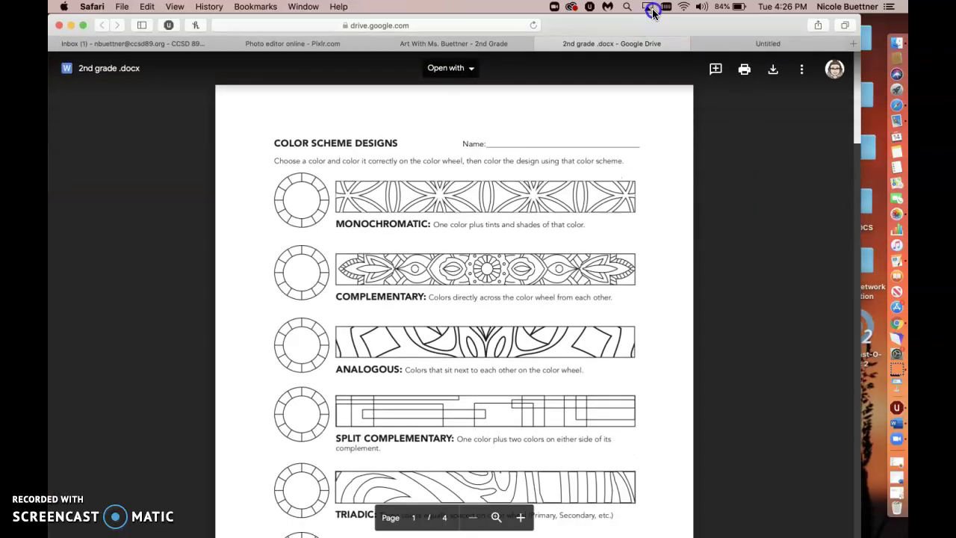
{"action": "scroll", "coordinate": [454, 288], "scroll_direction": "down", "scroll_amount": 2}
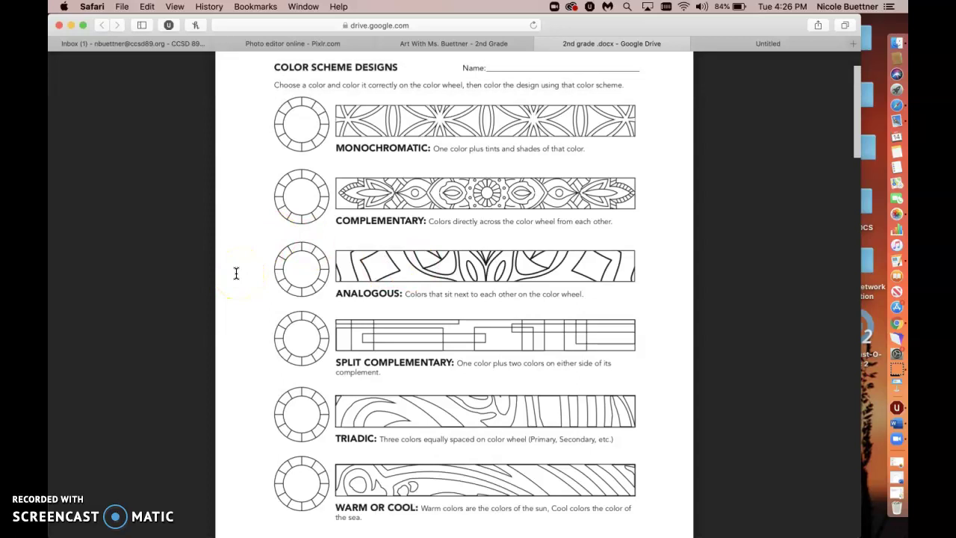
{"action": "left_click_drag", "start_coordinate": [279, 79], "coordinate": [674, 529]}
{"action": "mouse_move", "coordinate": [736, 26]}
{"action": "left_mouse_down"}
{"action": "mouse_move", "coordinate": [551, 22]}
{"action": "mouse_move", "coordinate": [735, 22]}
{"action": "left_mouse_up"}
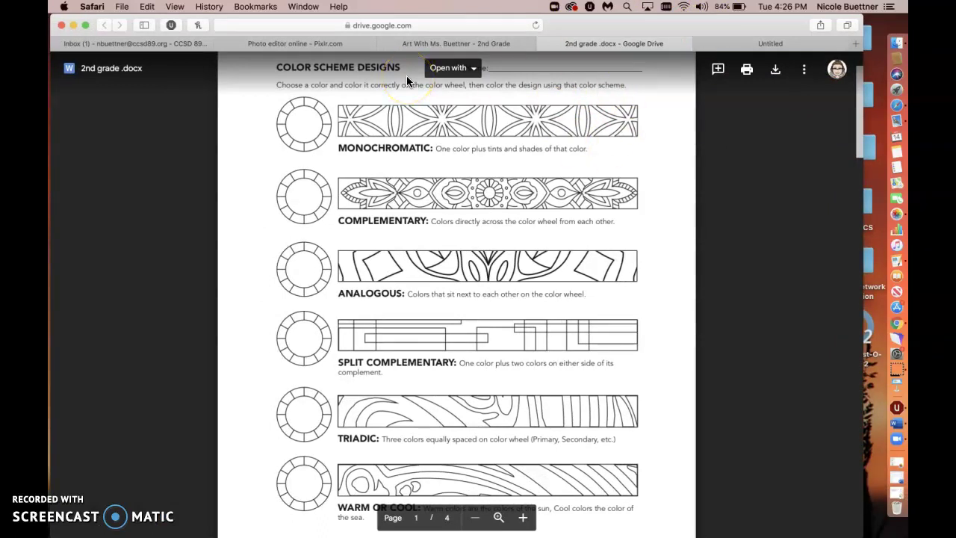
Step: Capture a screenshot of the blank design box on page 3 and go to the Crystal Color Wheel on page 4
{"action": "scroll", "coordinate": [376, 322], "scroll_direction": "down", "scroll_amount": 10}
{"action": "scroll", "coordinate": [376, 322], "scroll_direction": "down", "scroll_amount": 10}
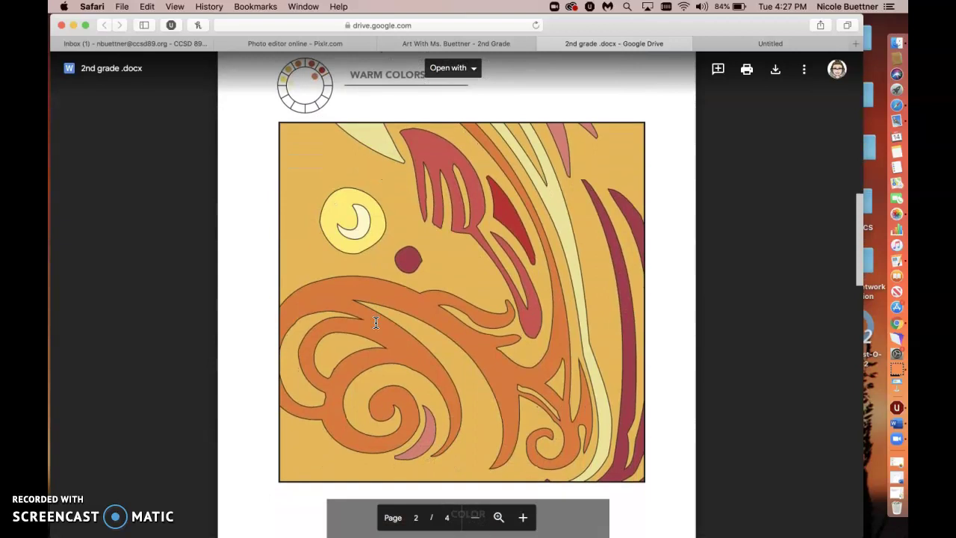
{"action": "scroll", "coordinate": [376, 322], "scroll_direction": "down", "scroll_amount": 2}
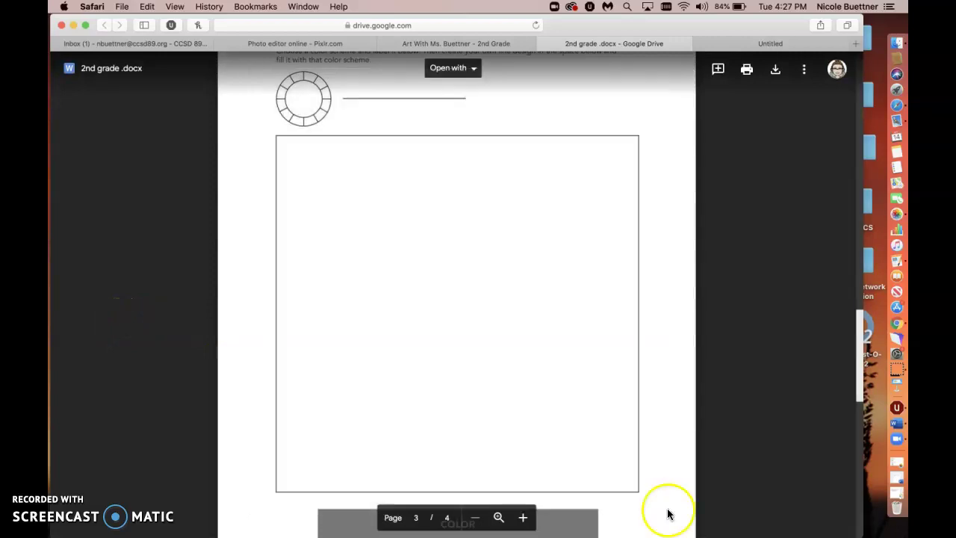
{"action": "scroll", "coordinate": [508, 398], "scroll_direction": "down", "scroll_amount": 10}
{"action": "scroll", "coordinate": [508, 398], "scroll_direction": "down", "scroll_amount": 5}
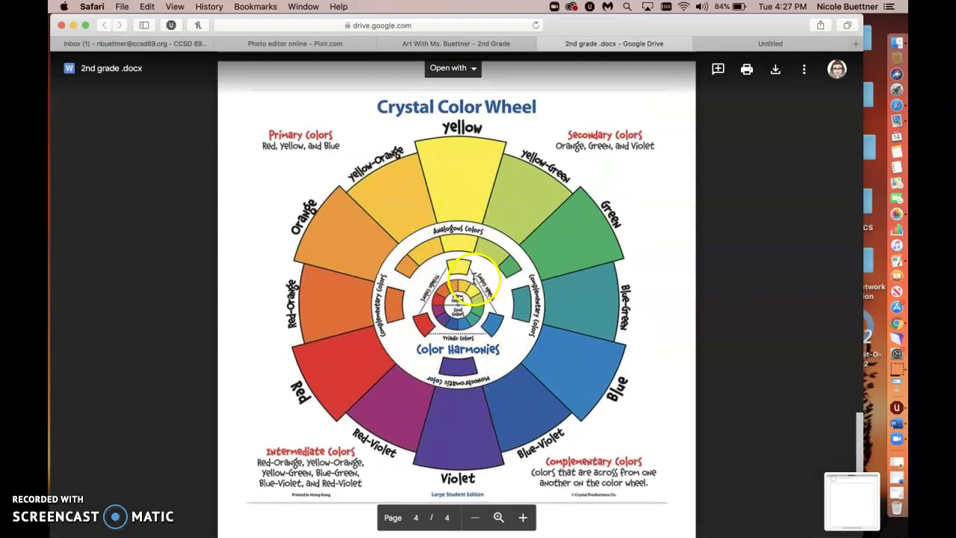
Step: Review the warm colors example on page 2 alongside the Crystal Color Wheel on page 4
{"action": "left_click", "coordinate": [530, 42]}
{"action": "left_click", "coordinate": [581, 41]}
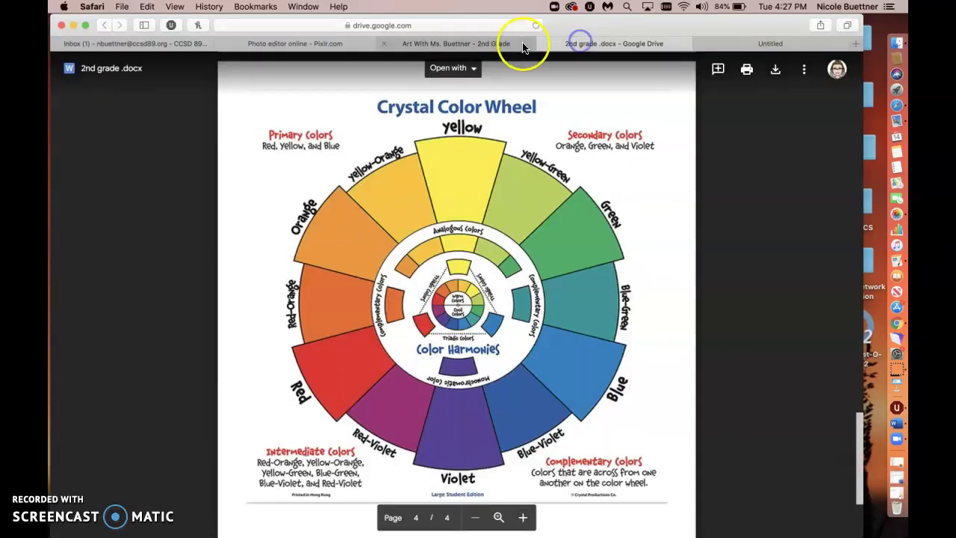
{"action": "scroll", "coordinate": [431, 169], "scroll_direction": "up", "scroll_amount": 15}
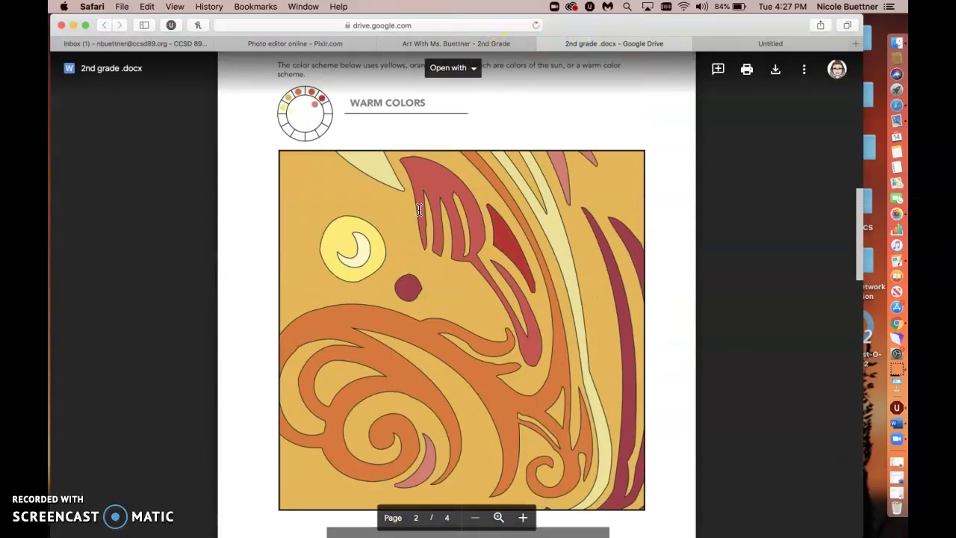
{"action": "scroll", "coordinate": [419, 210], "scroll_direction": "down", "scroll_amount": 15}
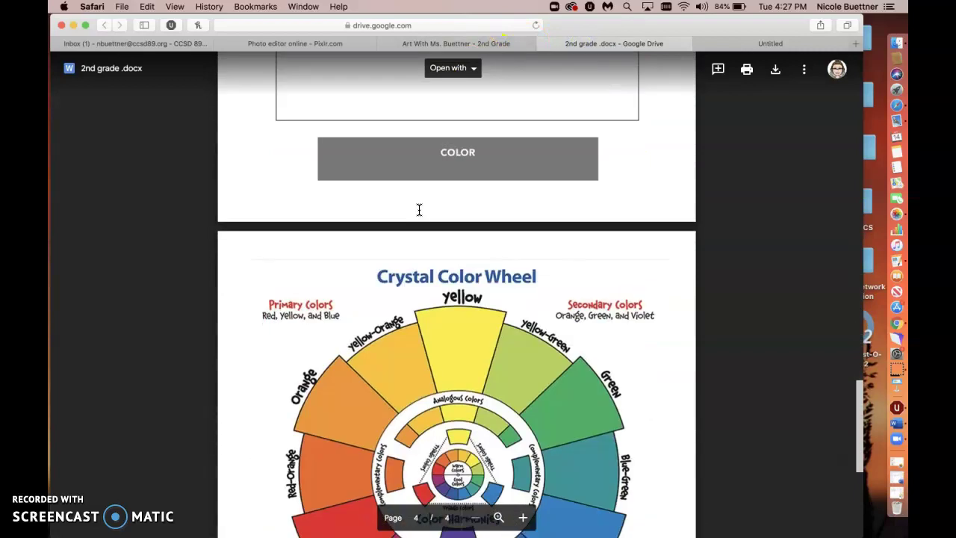
{"action": "left_click", "coordinate": [417, 166]}
Step: Switch to the Pixlr site and open the Pixlr X editor
{"action": "left_click", "coordinate": [316, 39]}
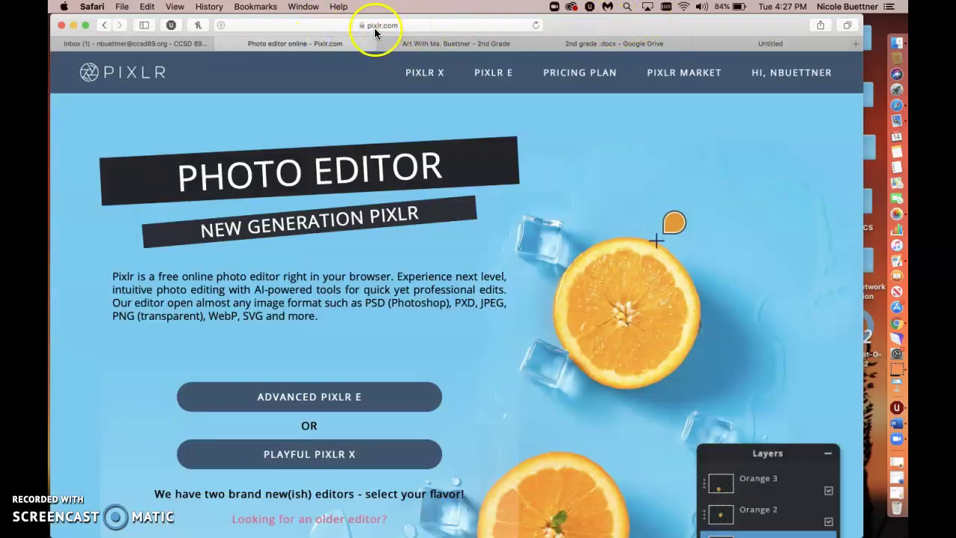
{"action": "left_click_drag", "start_coordinate": [551, 28], "coordinate": [563, 28]}
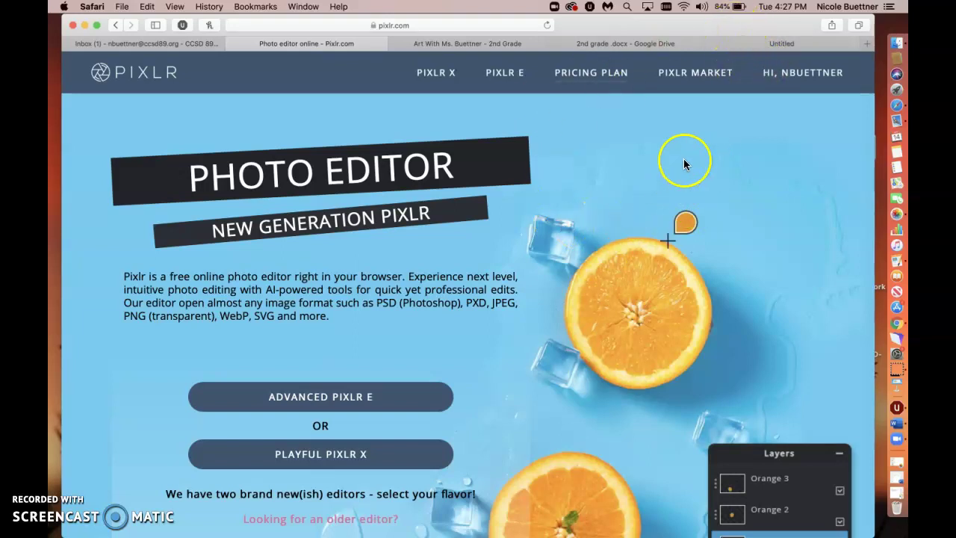
{"action": "left_click", "coordinate": [809, 75]}
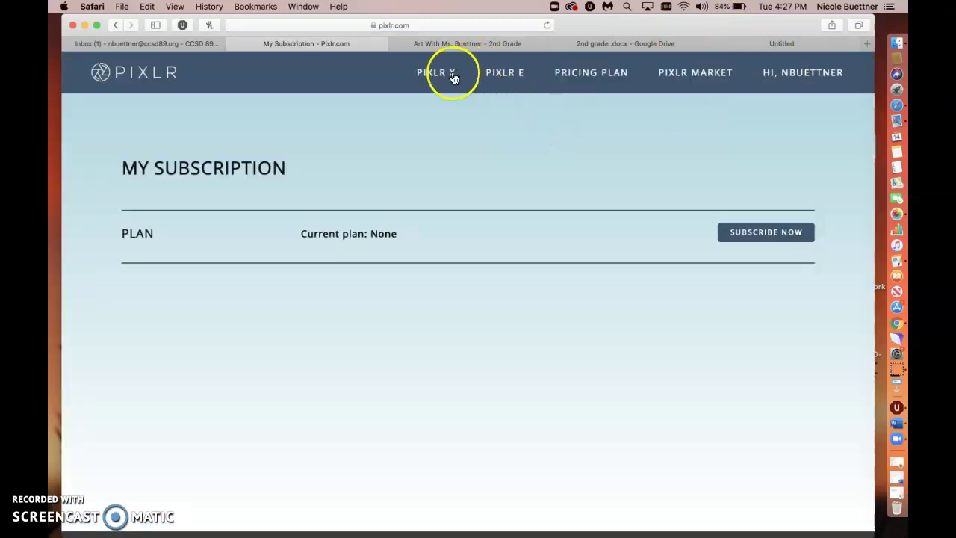
{"action": "left_click", "coordinate": [458, 78]}
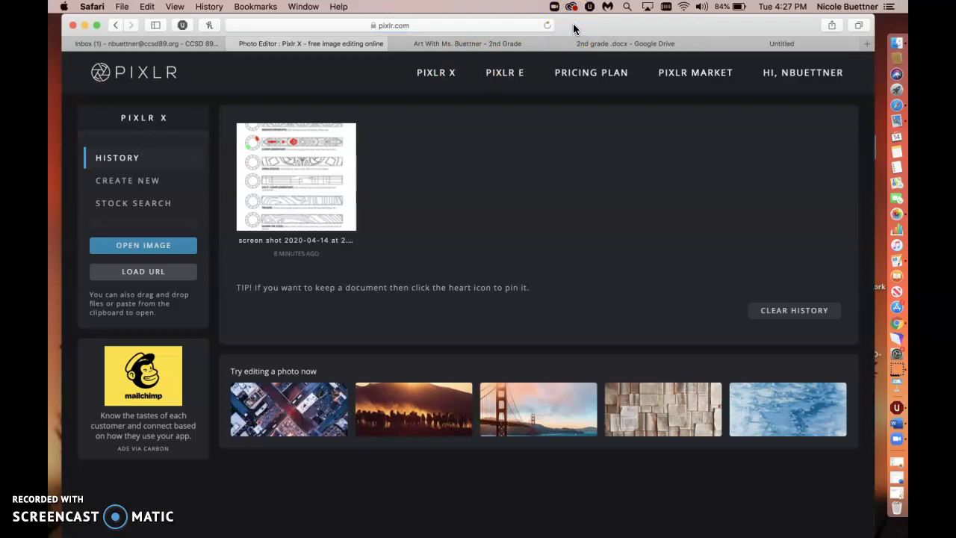
Step: Open the Desktop image Screen Shot 2020-04-14 at 2.06.08 PM, showing the Color Scheme Designs page
{"action": "mouse_move", "coordinate": [292, 216]}
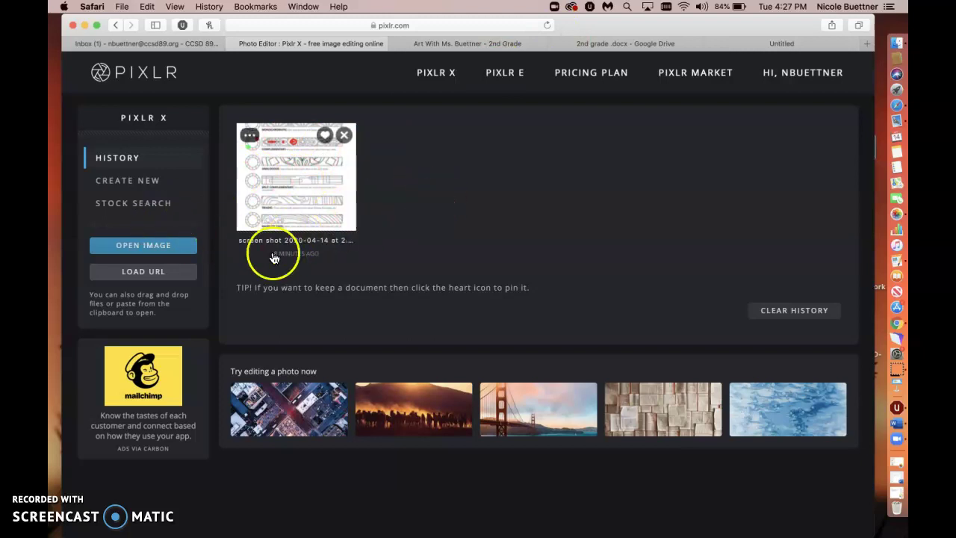
{"action": "left_click", "coordinate": [172, 254]}
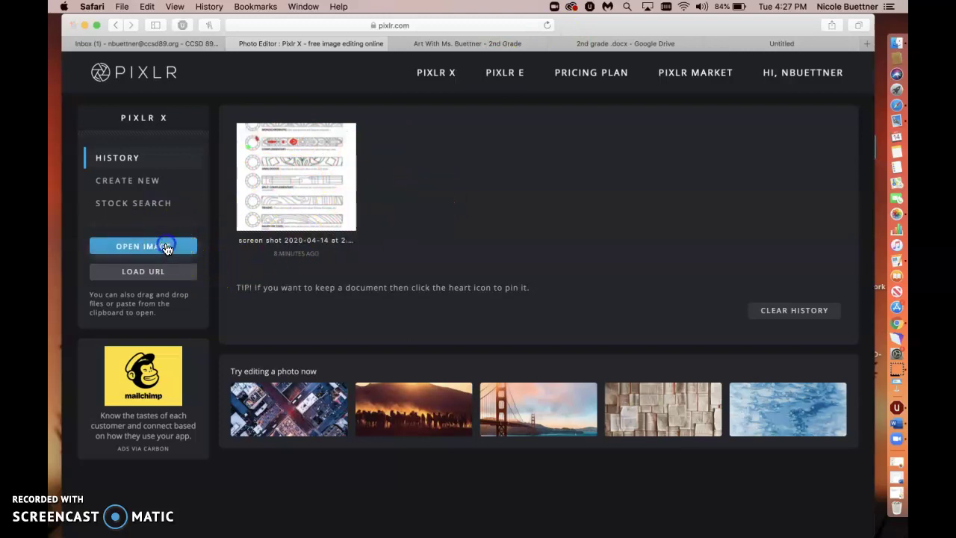
{"action": "scroll", "coordinate": [356, 214], "scroll_direction": "down", "scroll_amount": 5}
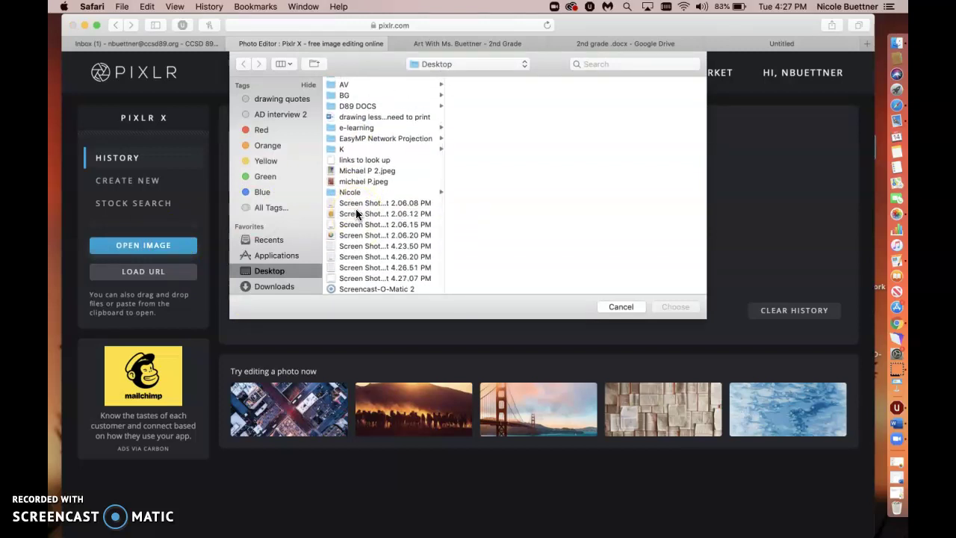
{"action": "left_click", "coordinate": [356, 203]}
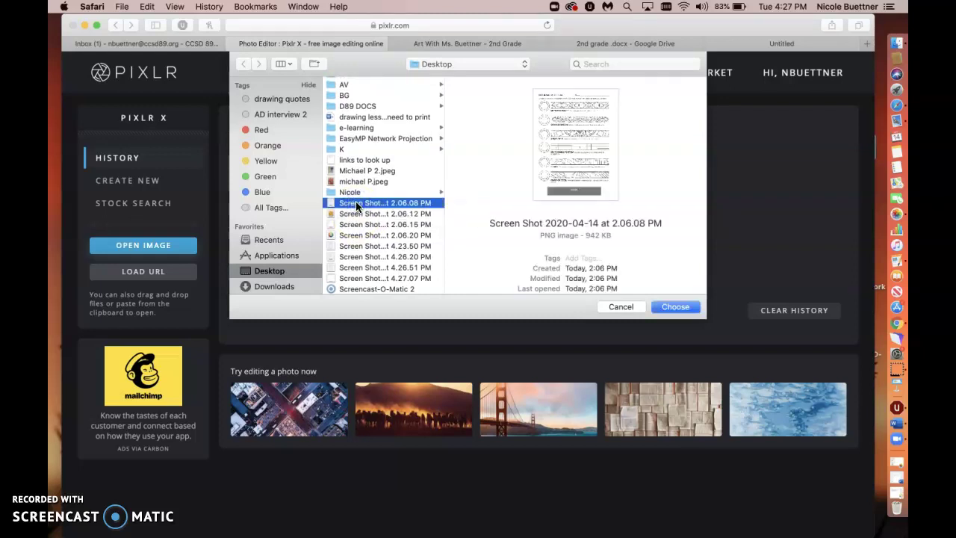
{"action": "left_click", "coordinate": [354, 227]}
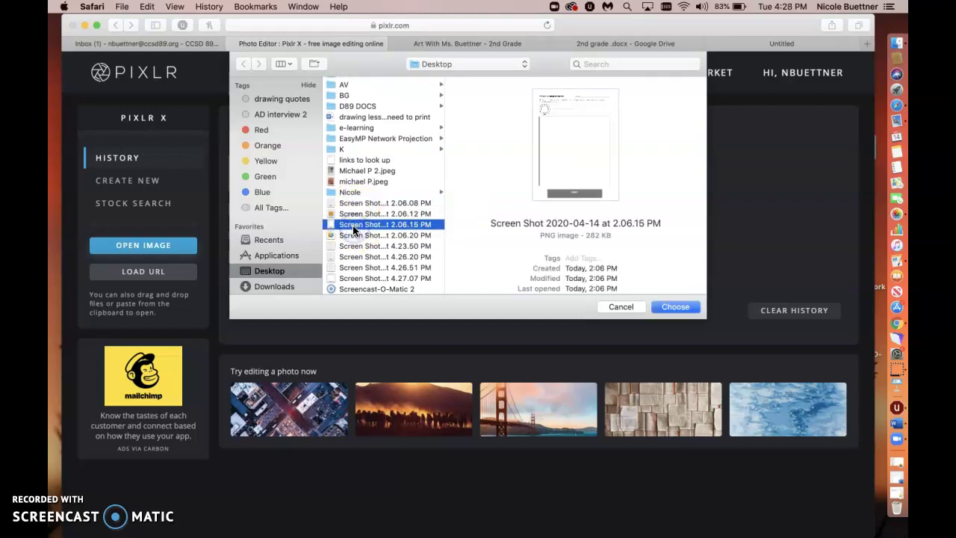
{"action": "left_click", "coordinate": [357, 203]}
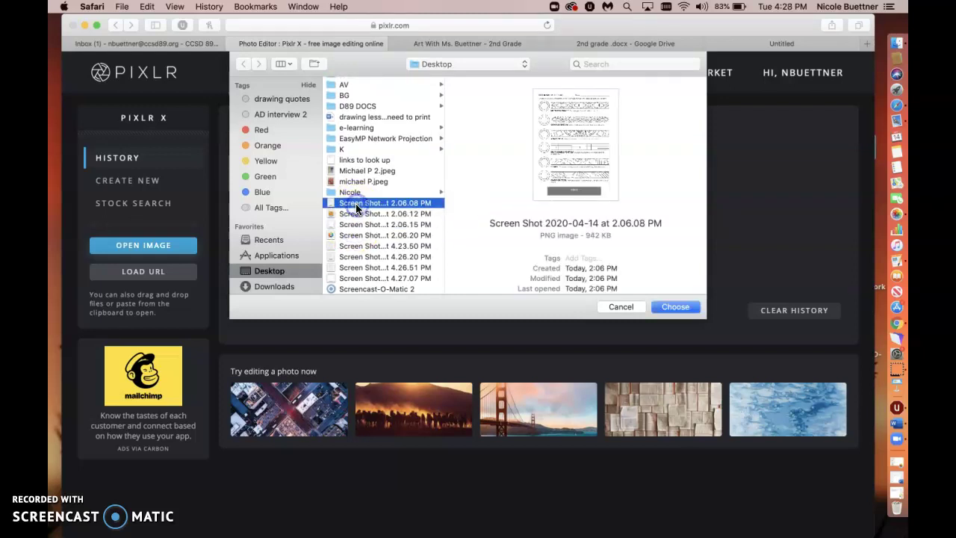
{"action": "left_click", "coordinate": [675, 307]}
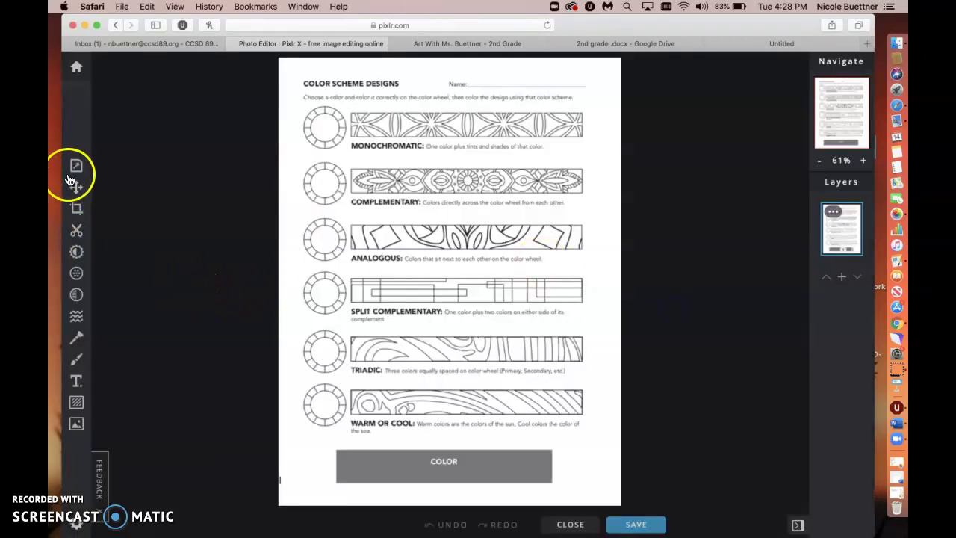
Step: Choose the Pencil for drawing and set its size to 2
{"action": "left_click", "coordinate": [77, 363]}
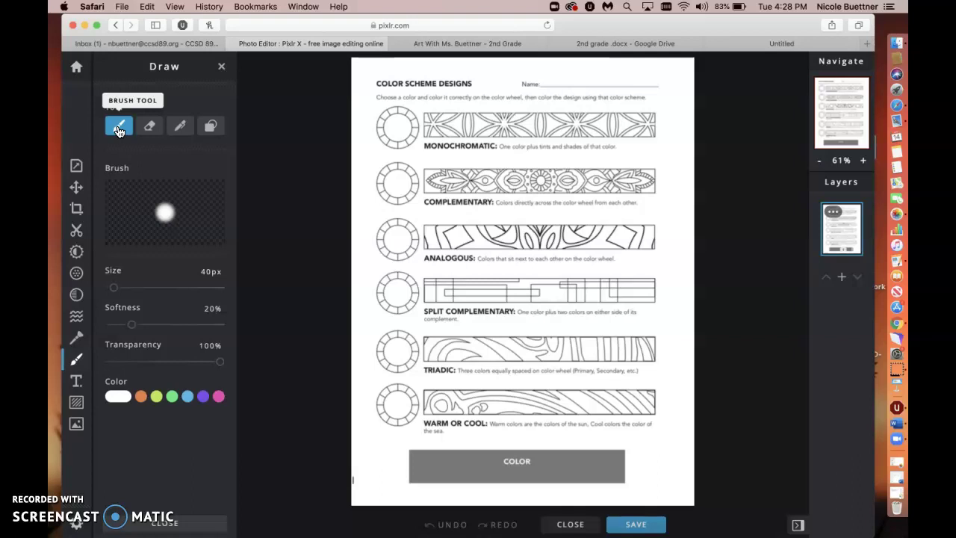
{"action": "left_click", "coordinate": [179, 126]}
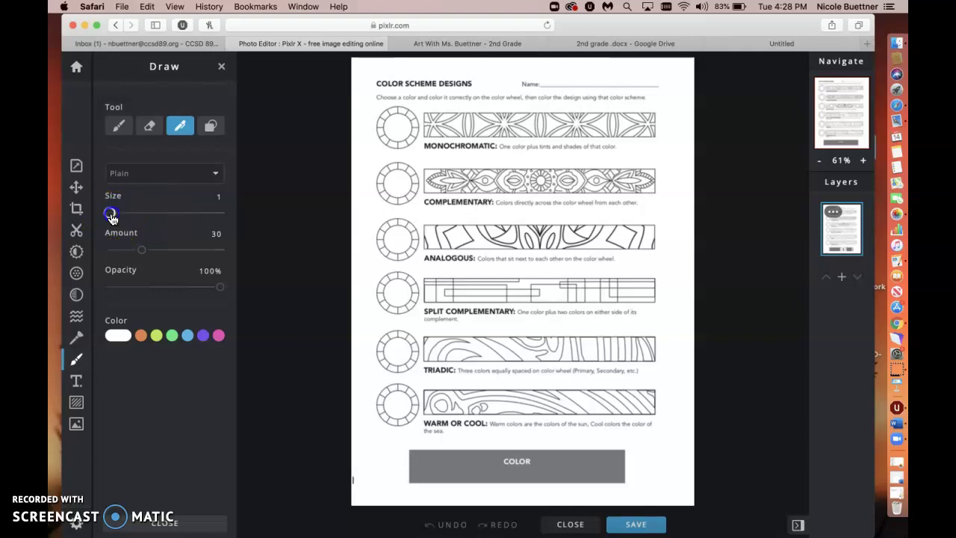
{"action": "left_click_drag", "start_coordinate": [127, 217], "coordinate": [135, 217]}
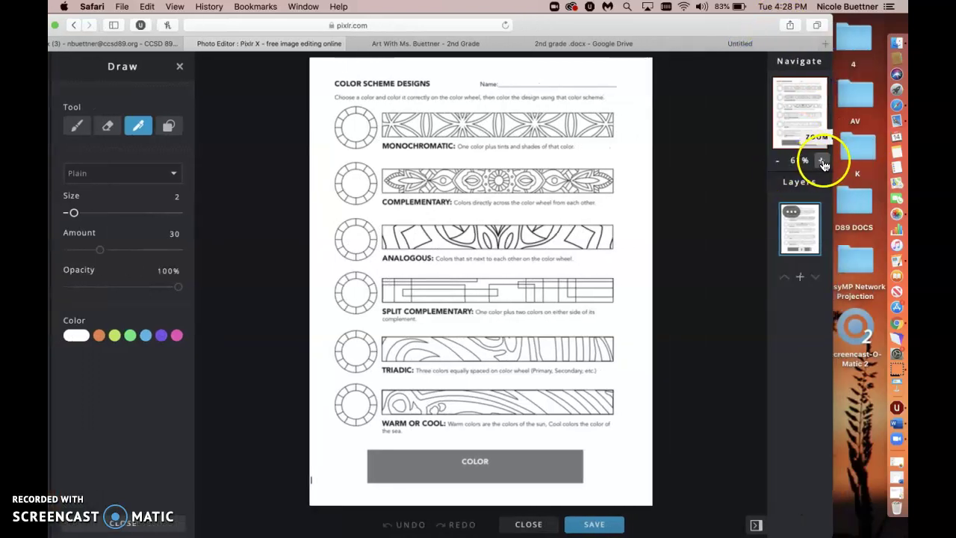
Step: Enlarge the worksheet to 130% and frame its upper part with the monochromatic color wheel and design strip
{"action": "left_click", "coordinate": [877, 165]}
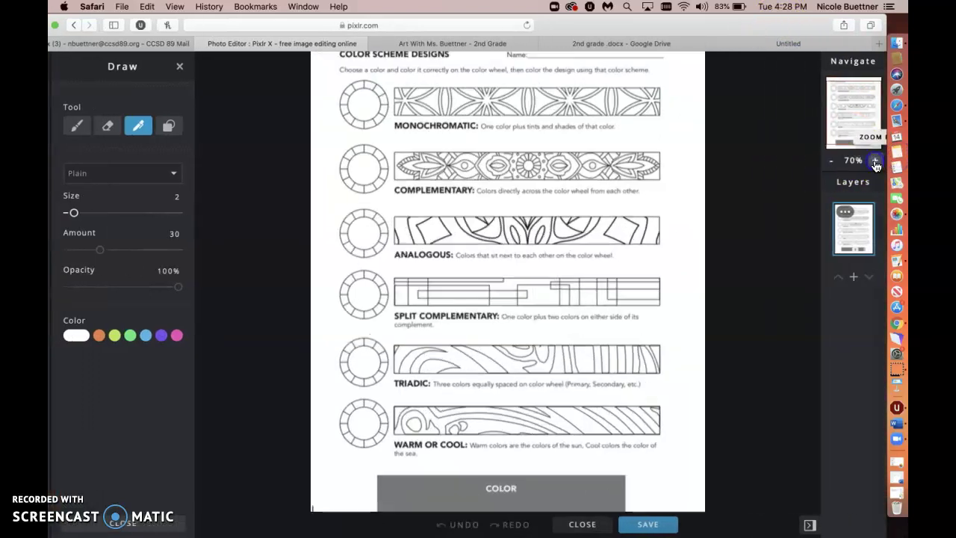
{"action": "left_click", "coordinate": [876, 162]}
{"action": "left_click", "coordinate": [876, 162]}
{"action": "left_click", "coordinate": [877, 163]}
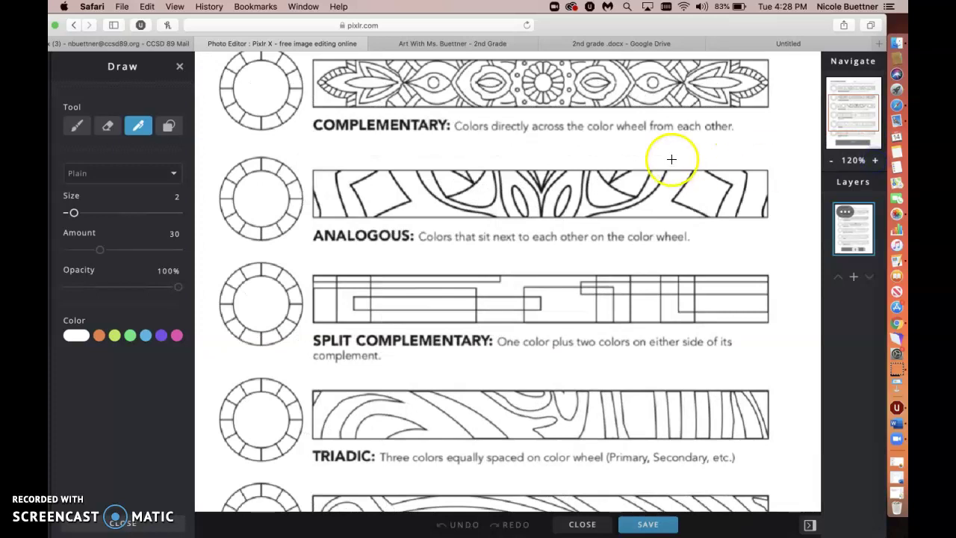
{"action": "scroll", "coordinate": [610, 152], "scroll_direction": "up", "scroll_amount": 10}
{"action": "scroll", "coordinate": [610, 151], "scroll_direction": "down", "scroll_amount": 10}
{"action": "scroll", "coordinate": [611, 152], "scroll_direction": "up", "scroll_amount": 5}
{"action": "scroll", "coordinate": [610, 152], "scroll_direction": "up", "scroll_amount": 5}
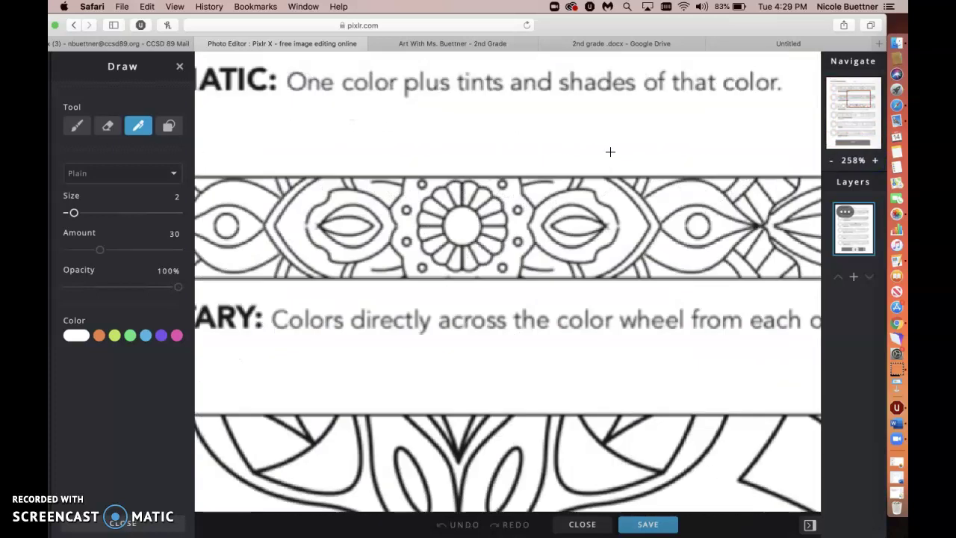
{"action": "scroll", "coordinate": [610, 151], "scroll_direction": "down", "scroll_amount": 1}
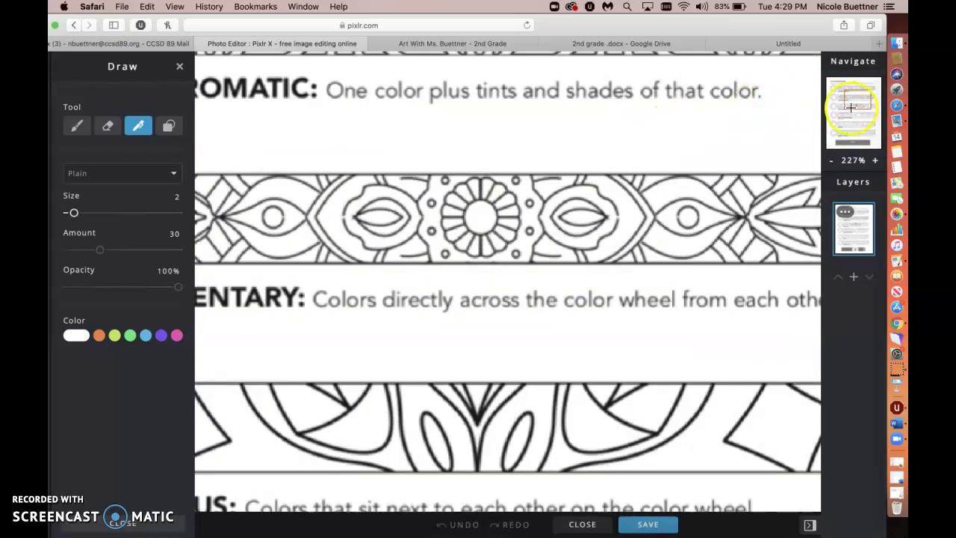
{"action": "mouse_move", "coordinate": [861, 101]}
{"action": "left_mouse_down"}
{"action": "mouse_move", "coordinate": [845, 100]}
{"action": "mouse_move", "coordinate": [845, 89]}
{"action": "mouse_move", "coordinate": [854, 98]}
{"action": "left_mouse_up"}
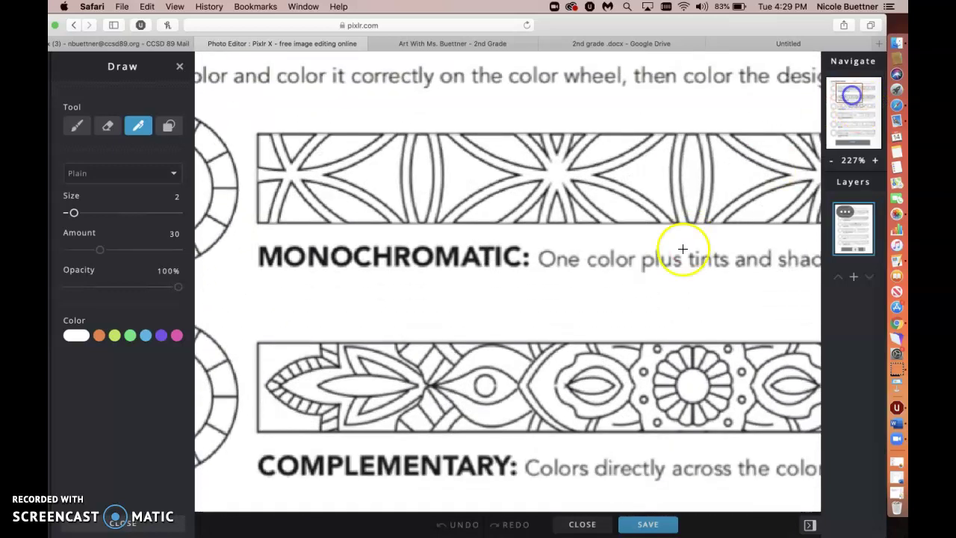
{"action": "left_click", "coordinate": [829, 163]}
{"action": "left_click", "coordinate": [828, 163]}
{"action": "left_click", "coordinate": [829, 163]}
{"action": "left_click", "coordinate": [828, 163]}
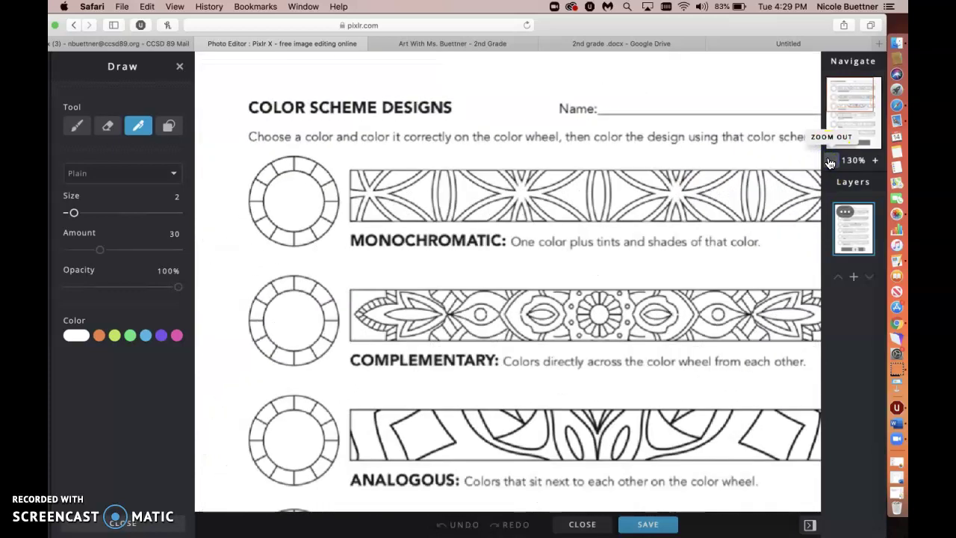
{"action": "left_click_drag", "start_coordinate": [865, 94], "coordinate": [867, 96]}
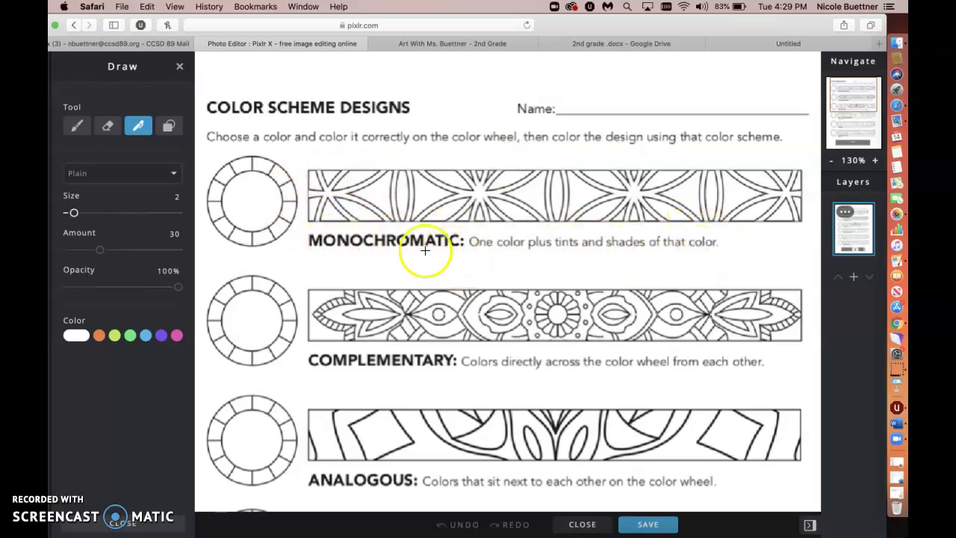
Step: Set the pencil color to dark green #05A63B and color the segment just left of the monochromatic wheel's lowest point
{"action": "left_click", "coordinate": [122, 338]}
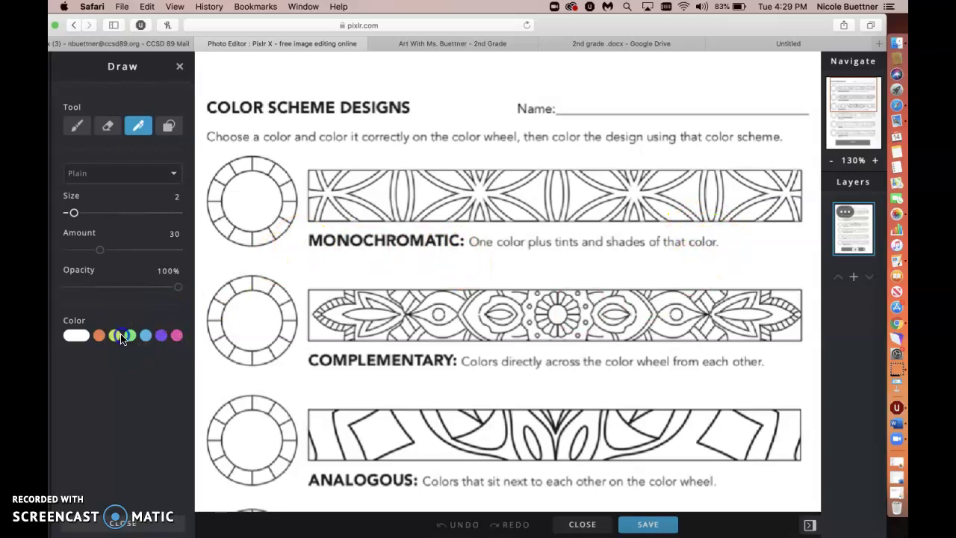
{"action": "left_click", "coordinate": [122, 337]}
{"action": "left_click_drag", "start_coordinate": [138, 374], "coordinate": [178, 378]}
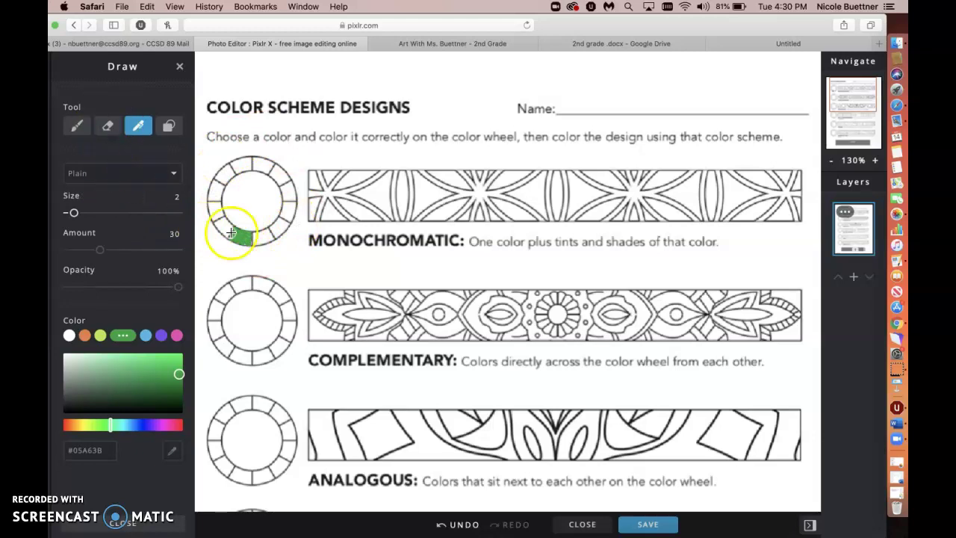
Step: Switch to the Brush tool and set its size to 4 px
{"action": "left_click", "coordinate": [79, 128]}
{"action": "left_click_drag", "start_coordinate": [75, 293], "coordinate": [74, 293]}
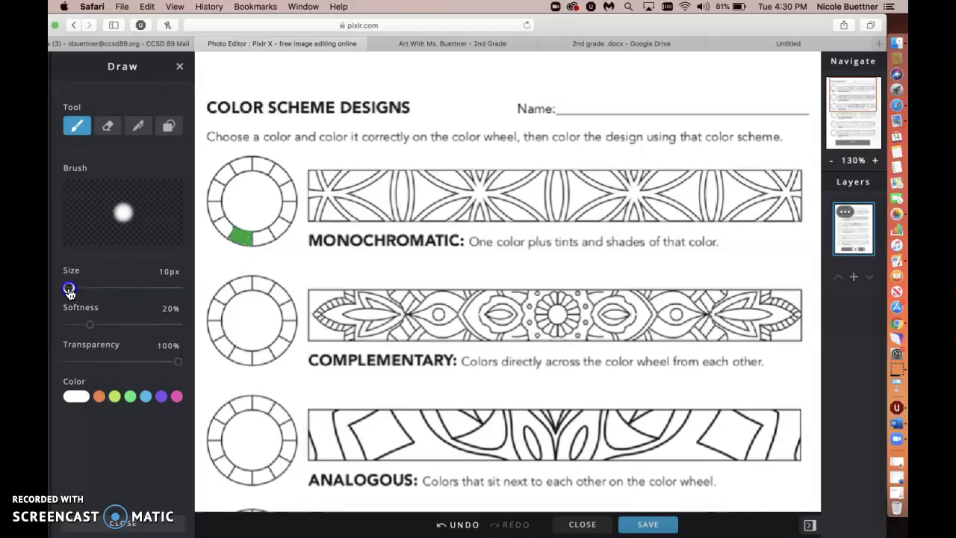
{"action": "left_click_drag", "start_coordinate": [68, 292], "coordinate": [68, 291]}
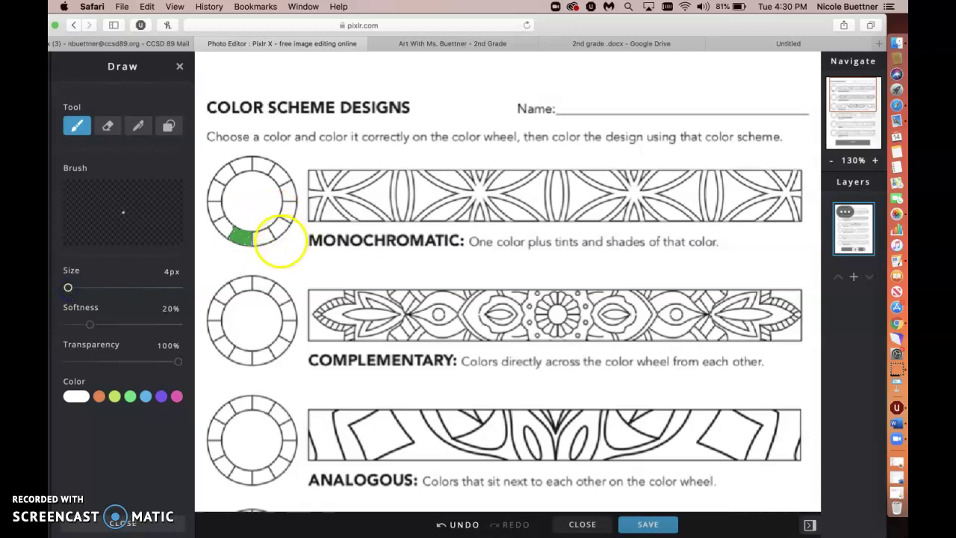
Step: Try a white brush stroke over the green wheel segment and undo it
{"action": "left_click", "coordinate": [241, 236]}
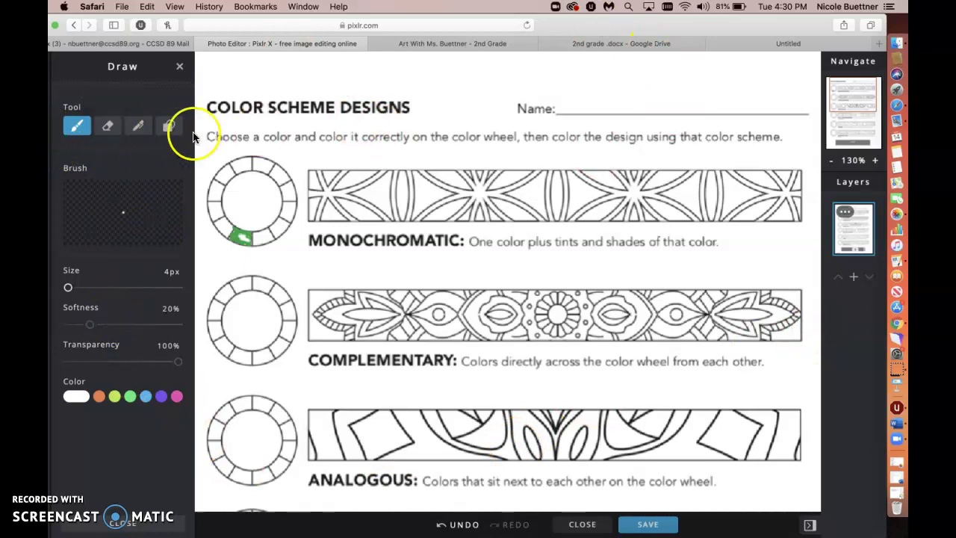
{"action": "left_click", "coordinate": [180, 66]}
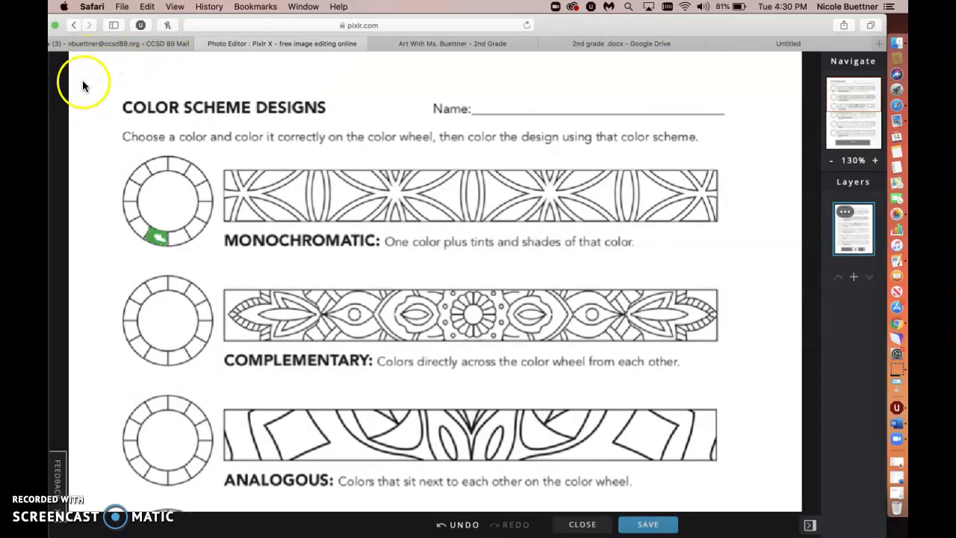
{"action": "left_click_drag", "start_coordinate": [563, 21], "coordinate": [612, 20]}
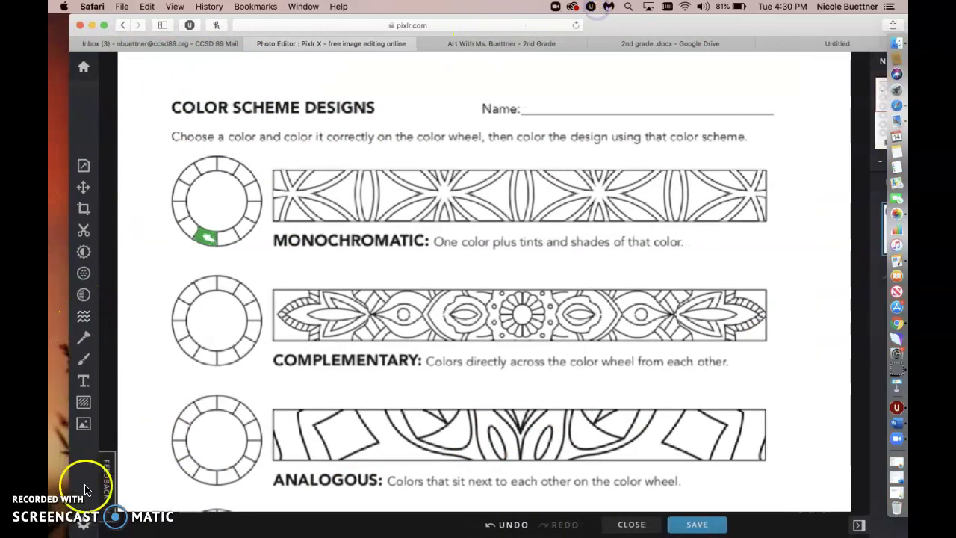
{"action": "left_click", "coordinate": [85, 361]}
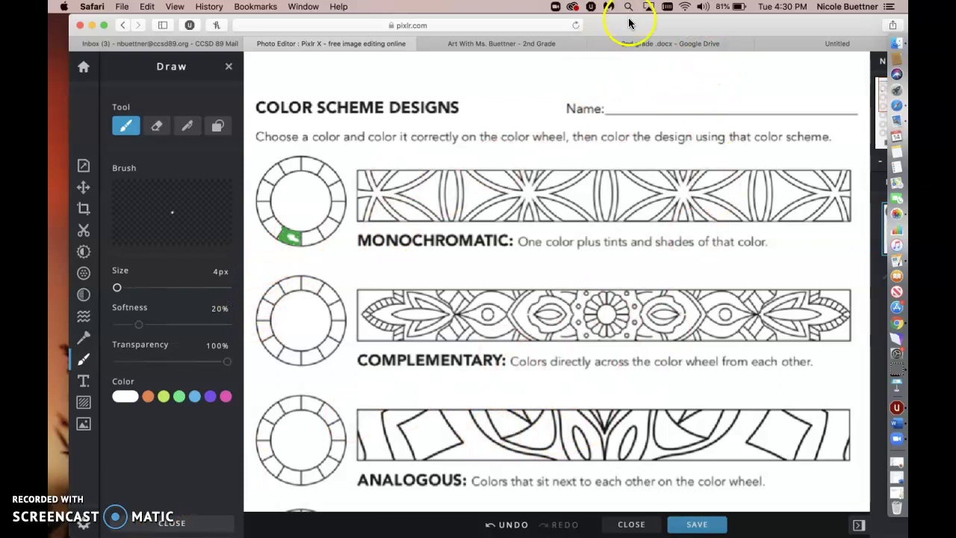
{"action": "left_click", "coordinate": [485, 524]}
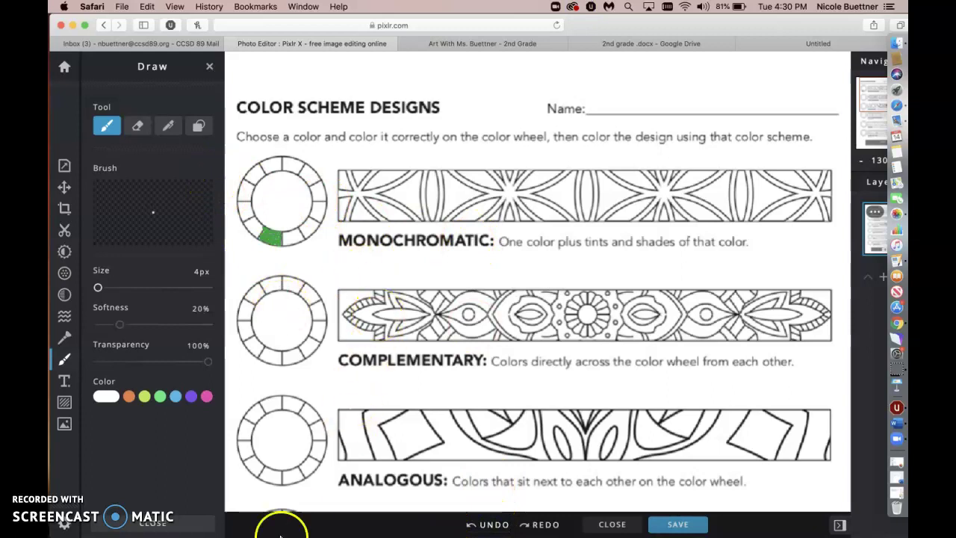
Step: Pick a slightly lighter green and paint the monochromatic wheel segment adjoining the dark green one
{"action": "left_click", "coordinate": [161, 402]}
{"action": "left_click_drag", "start_coordinate": [207, 423], "coordinate": [211, 437]}
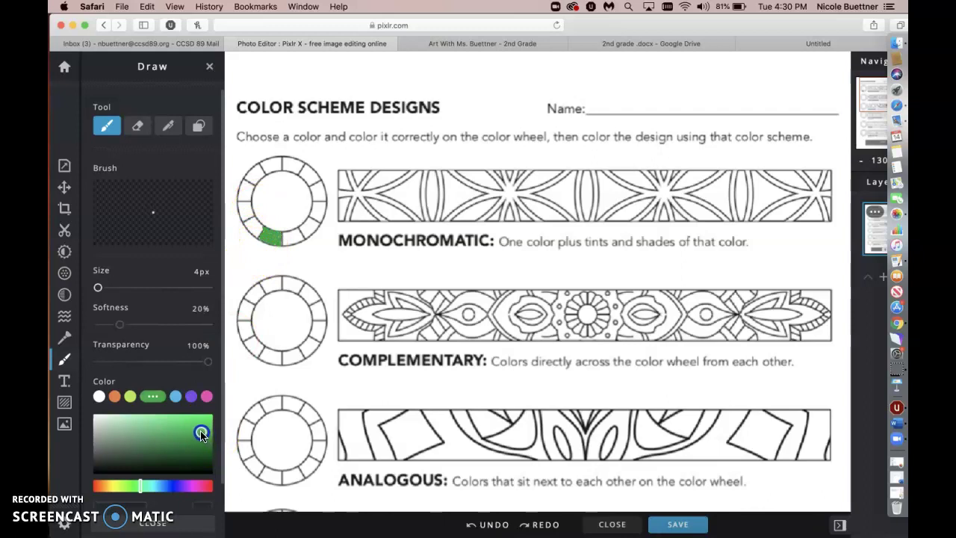
{"action": "left_click_drag", "start_coordinate": [193, 434], "coordinate": [187, 432]}
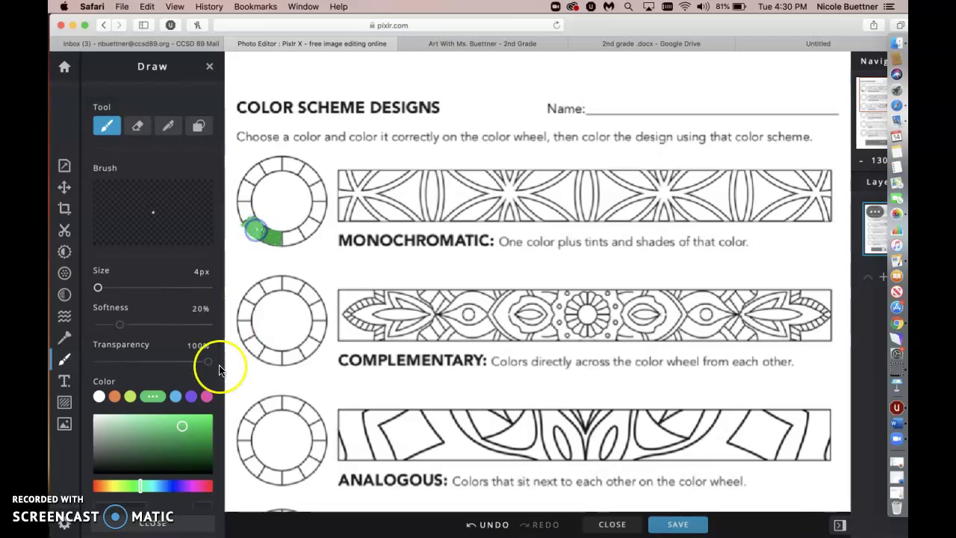
Step: Paint the following segment of the monochromatic wheel with a light green, repainting it in a still paler tint
{"action": "left_click_drag", "start_coordinate": [182, 425], "coordinate": [166, 424]}
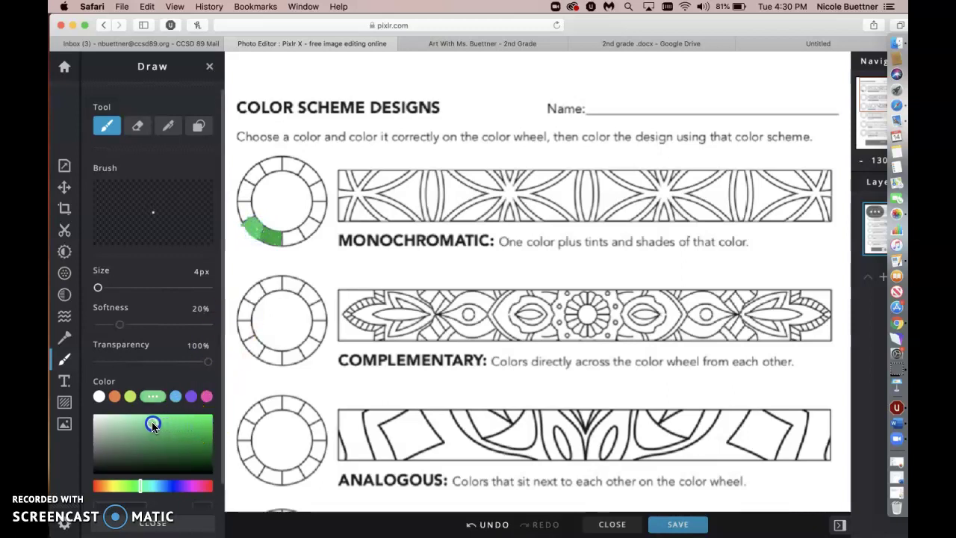
{"action": "left_click_drag", "start_coordinate": [239, 217], "coordinate": [249, 212]}
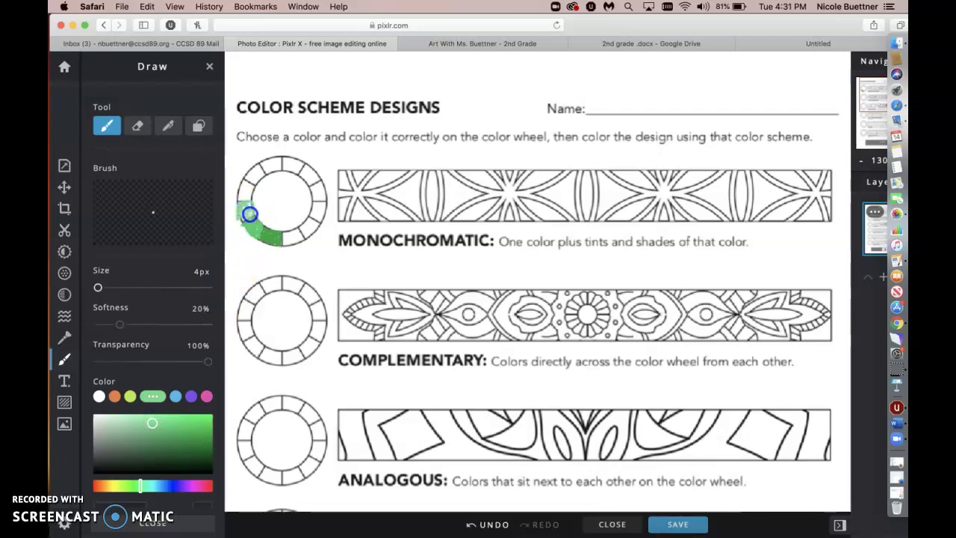
{"action": "left_click_drag", "start_coordinate": [136, 424], "coordinate": [129, 422]}
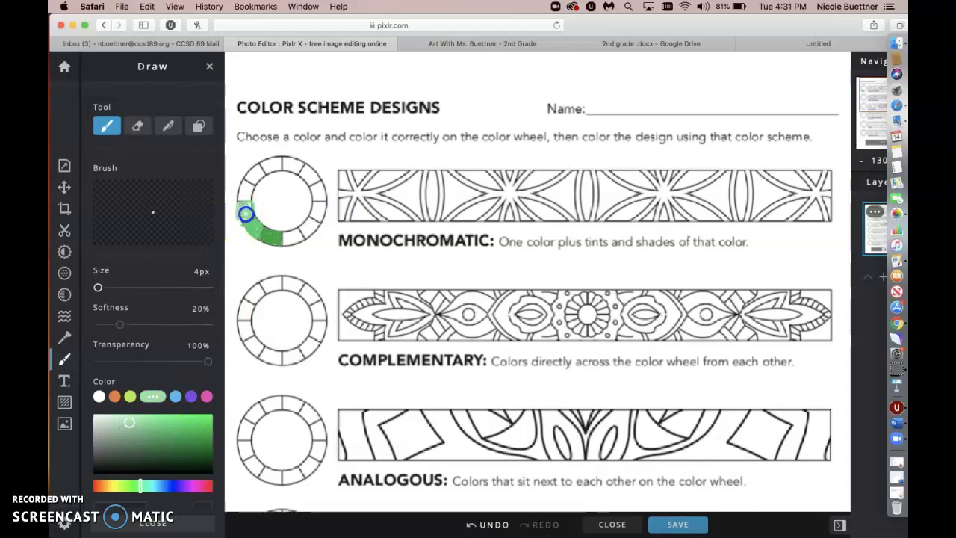
{"action": "left_click_drag", "start_coordinate": [244, 217], "coordinate": [241, 212]}
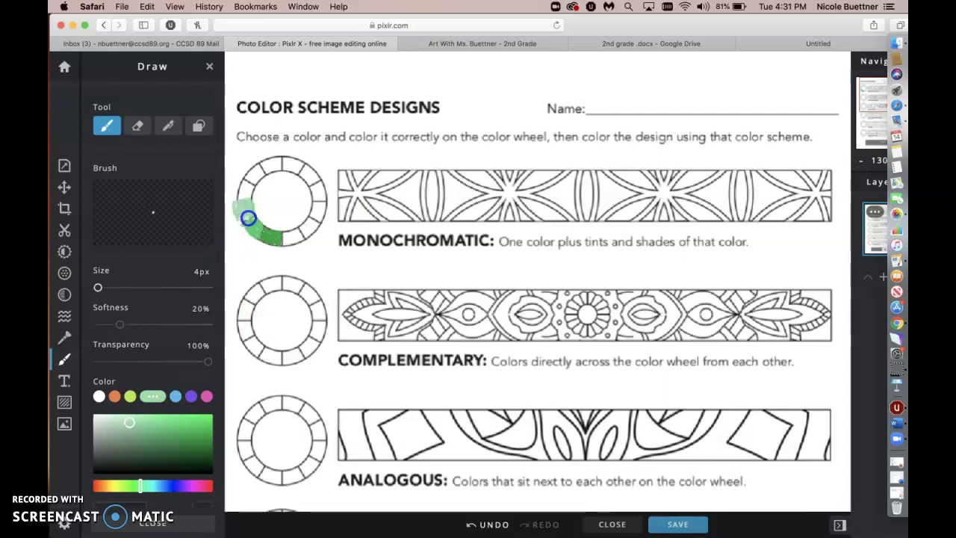
Step: Paint the next two segments of the monochromatic wheel, beside the pure green one, in progressively darker shades of green
{"action": "left_click_drag", "start_coordinate": [132, 424], "coordinate": [207, 435]}
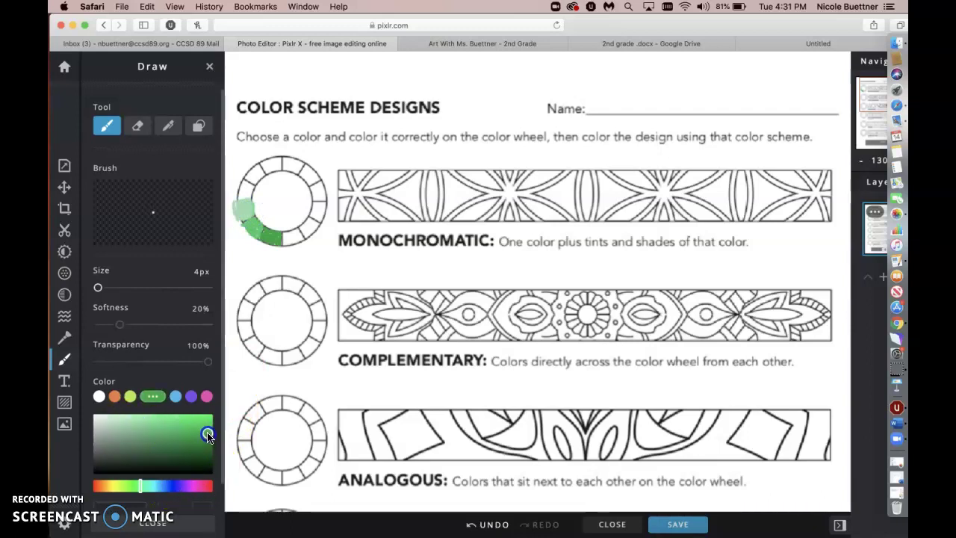
{"action": "left_click", "coordinate": [159, 397]}
{"action": "left_click", "coordinate": [158, 397]}
{"action": "left_click", "coordinate": [210, 436]}
{"action": "left_click", "coordinate": [210, 436]}
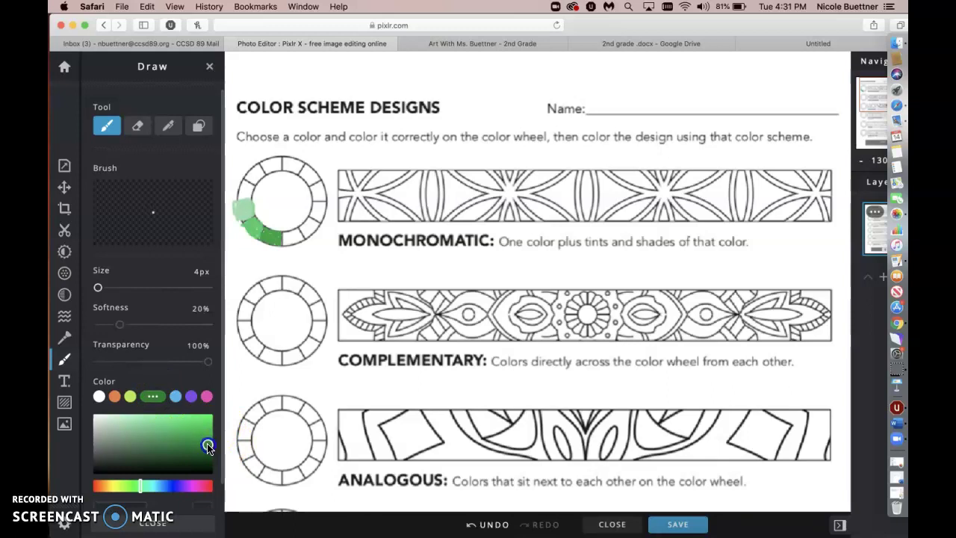
{"action": "left_click_drag", "start_coordinate": [278, 238], "coordinate": [287, 244]}
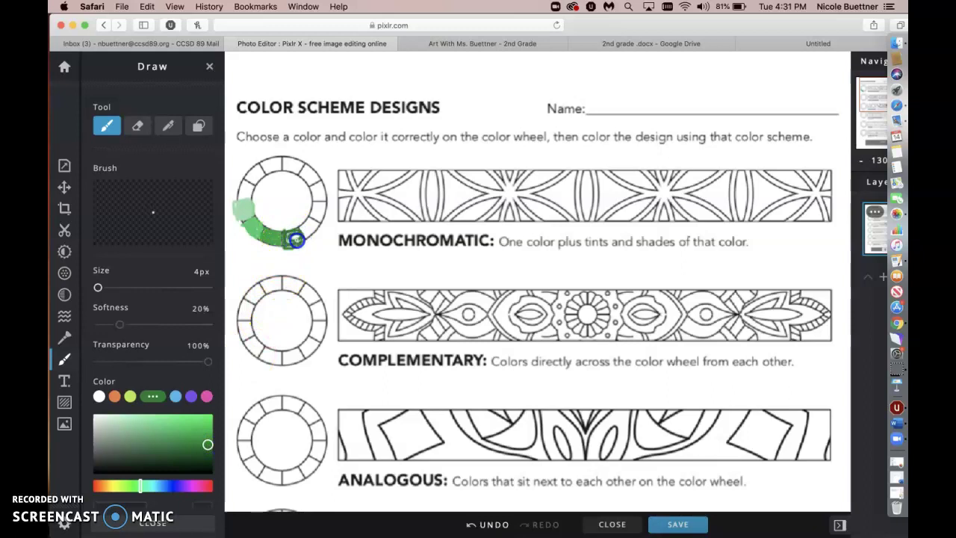
{"action": "left_click_drag", "start_coordinate": [295, 239], "coordinate": [299, 238]}
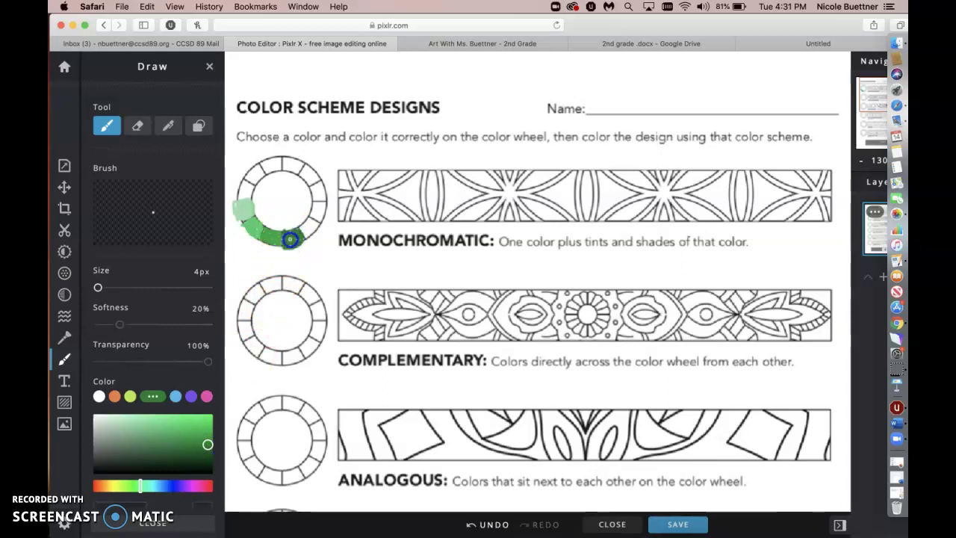
{"action": "left_click", "coordinate": [210, 449]}
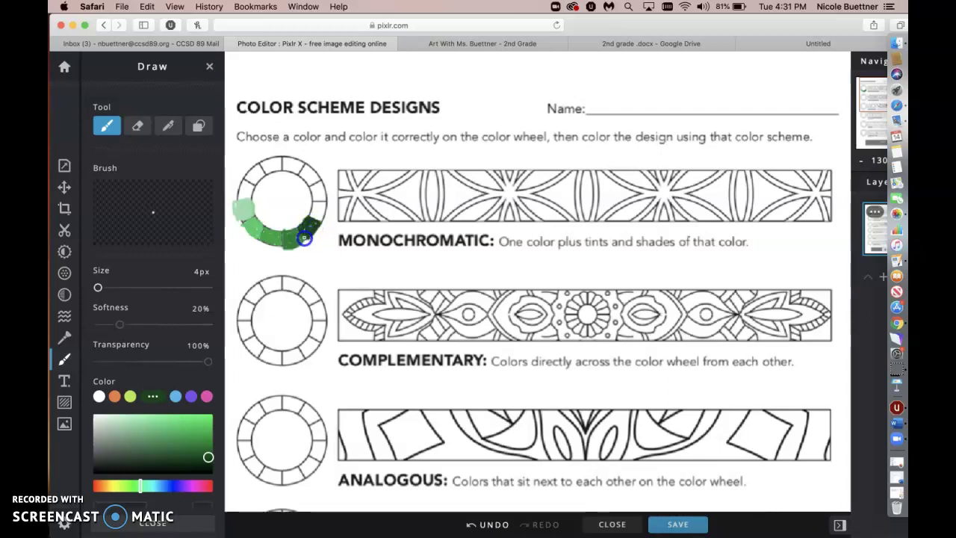
{"action": "left_click", "coordinate": [305, 231]}
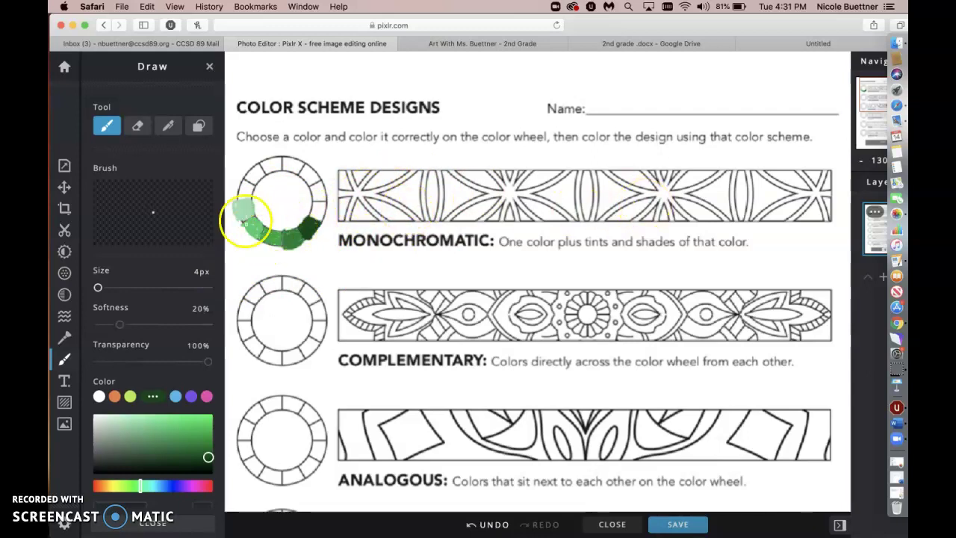
Step: Enlarge the brush to 26 px and paint dark green petal strokes over the first half of the monochromatic design band
{"action": "left_click", "coordinate": [154, 397]}
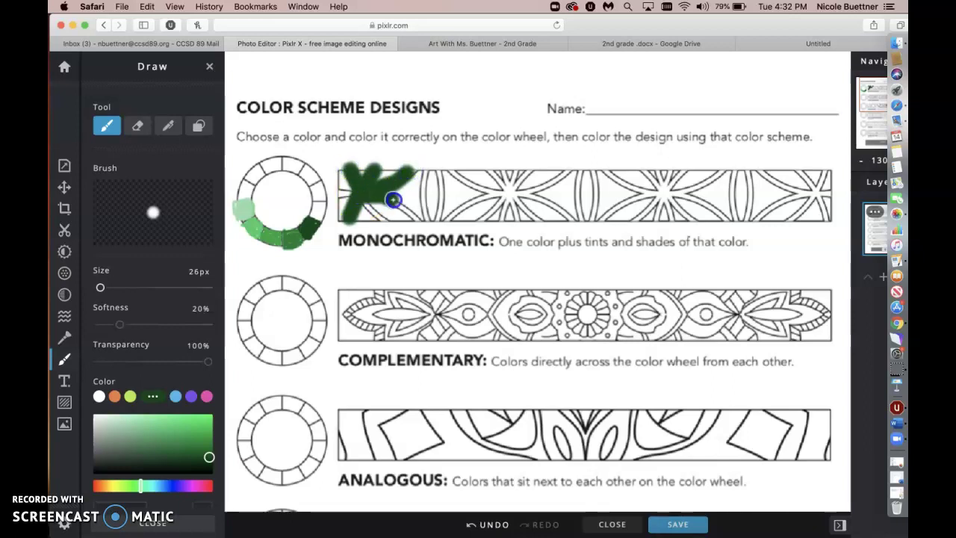
{"action": "left_click_drag", "start_coordinate": [422, 217], "coordinate": [362, 201]}
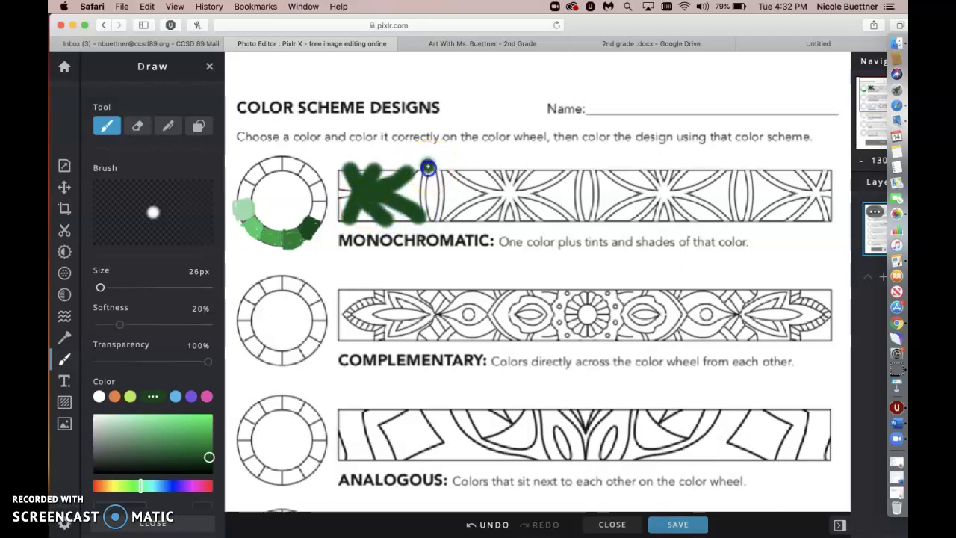
{"action": "left_click_drag", "start_coordinate": [426, 216], "coordinate": [438, 169]}
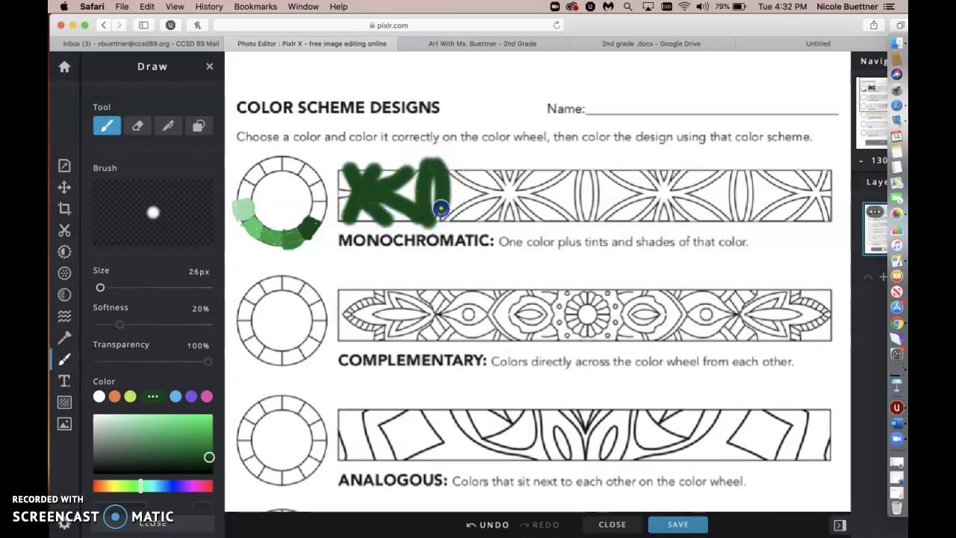
{"action": "left_click_drag", "start_coordinate": [437, 223], "coordinate": [448, 222]}
{"action": "mouse_move", "coordinate": [501, 192]}
{"action": "left_mouse_down"}
{"action": "mouse_move", "coordinate": [449, 175]}
{"action": "mouse_move", "coordinate": [504, 190]}
{"action": "left_mouse_up"}
{"action": "mouse_move", "coordinate": [572, 171]}
{"action": "left_mouse_down"}
{"action": "mouse_move", "coordinate": [512, 200]}
{"action": "mouse_move", "coordinate": [573, 217]}
{"action": "mouse_move", "coordinate": [505, 195]}
{"action": "left_mouse_up"}
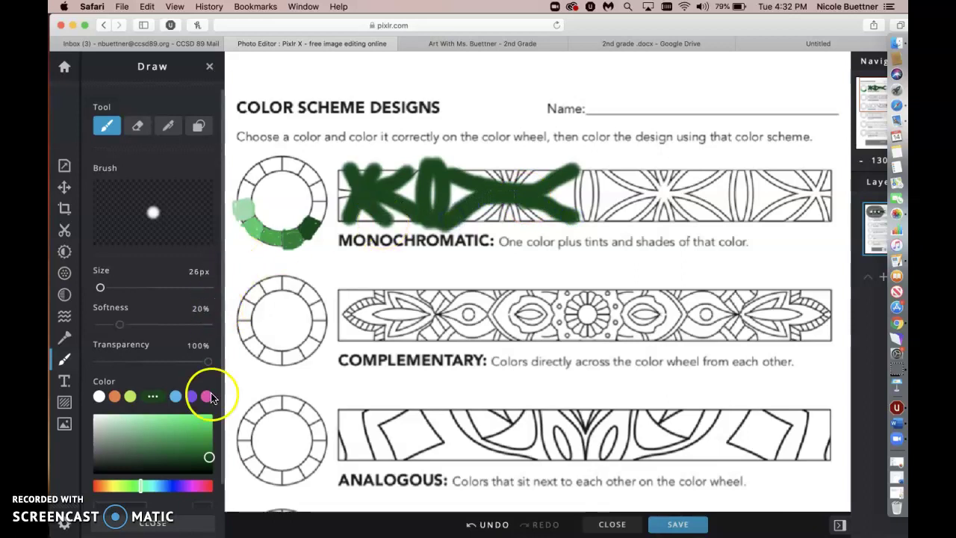
Step: Pick a lighter green and fill the gaps between the dark green strokes on the monochromatic band
{"action": "left_click", "coordinate": [207, 434]}
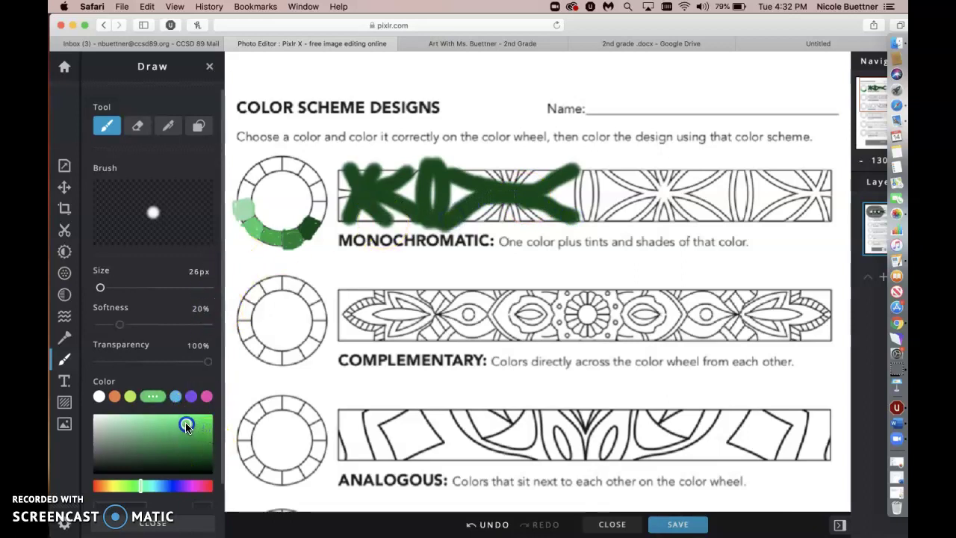
{"action": "mouse_move", "coordinate": [519, 199]}
{"action": "left_mouse_down"}
{"action": "mouse_move", "coordinate": [541, 207]}
{"action": "mouse_move", "coordinate": [572, 186]}
{"action": "left_mouse_up"}
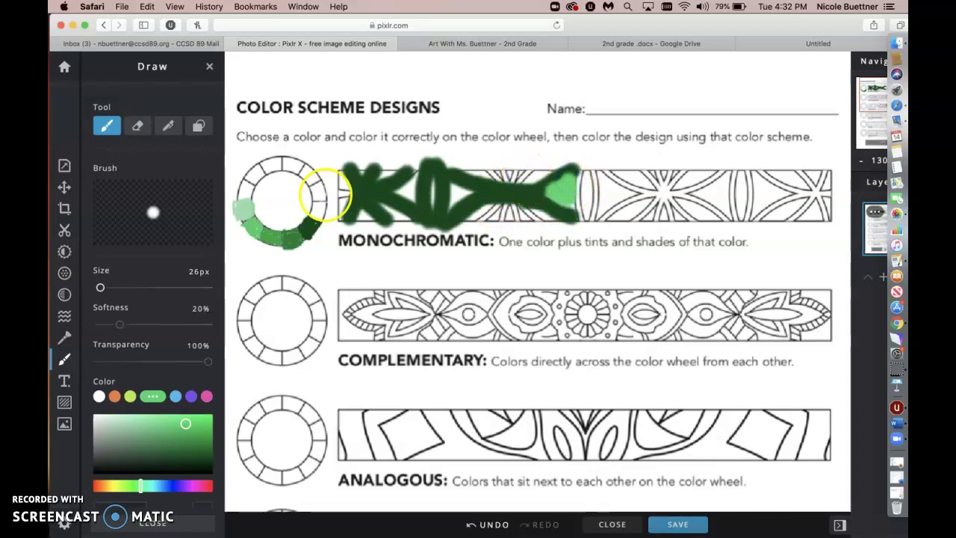
{"action": "left_click_drag", "start_coordinate": [103, 289], "coordinate": [100, 288]}
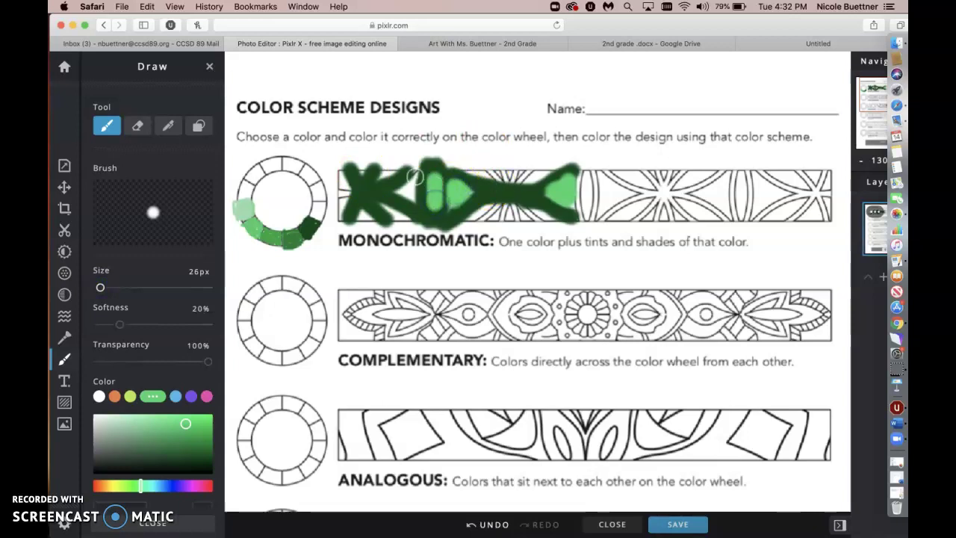
{"action": "left_click_drag", "start_coordinate": [402, 190], "coordinate": [411, 193]}
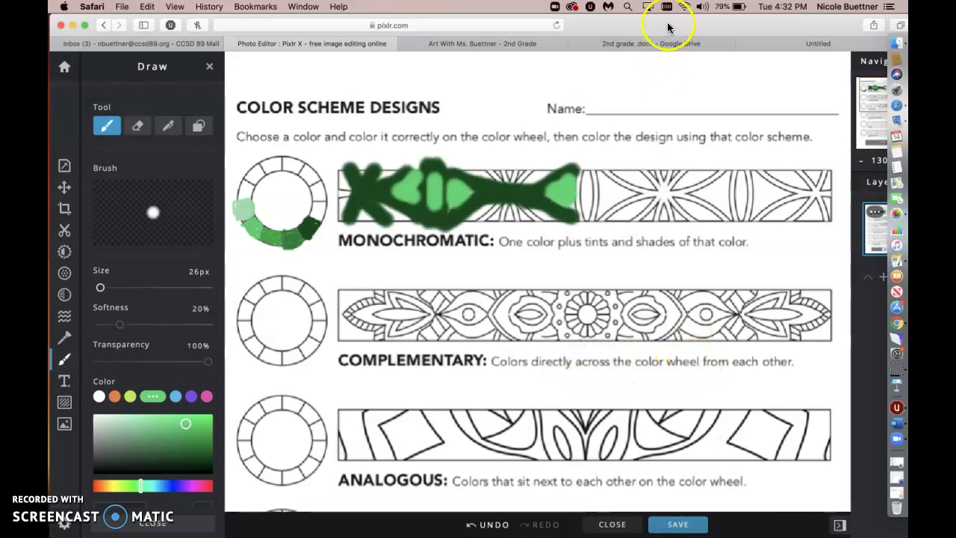
Step: Consult the Crystal Color Wheel in the 2nd grade .docx on Google Drive and compare it with the worksheet's remaining color schemes
{"action": "left_click_drag", "start_coordinate": [652, 23], "coordinate": [626, 25]}
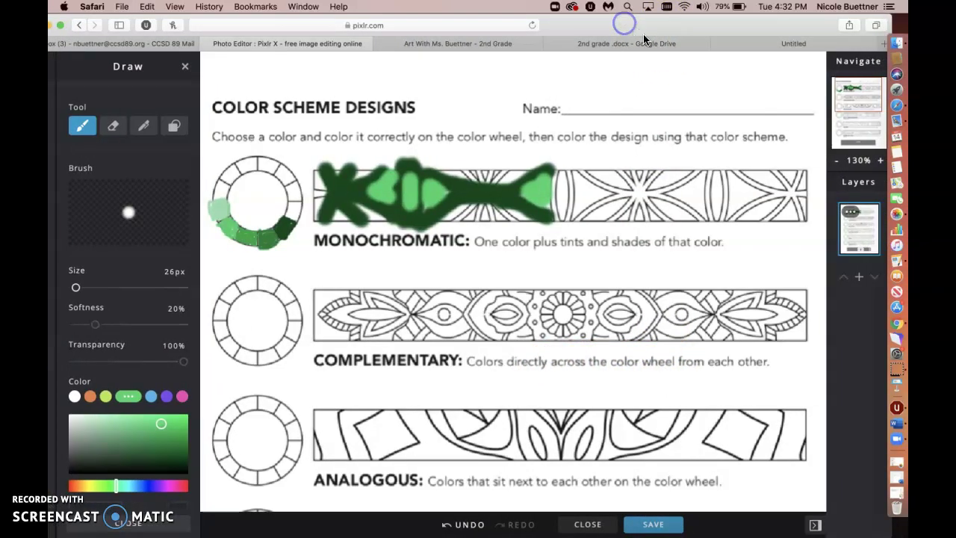
{"action": "left_click", "coordinate": [656, 43]}
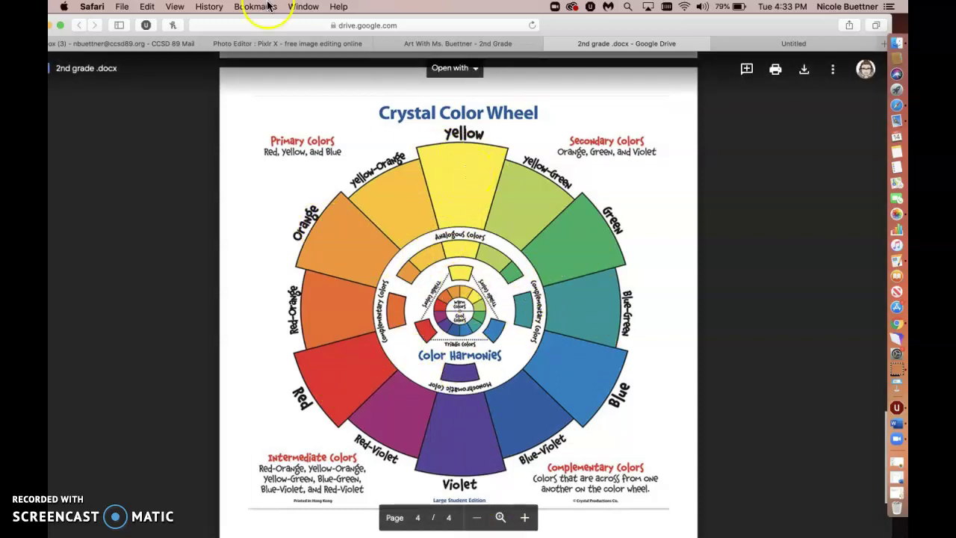
{"action": "left_click", "coordinate": [738, 41]}
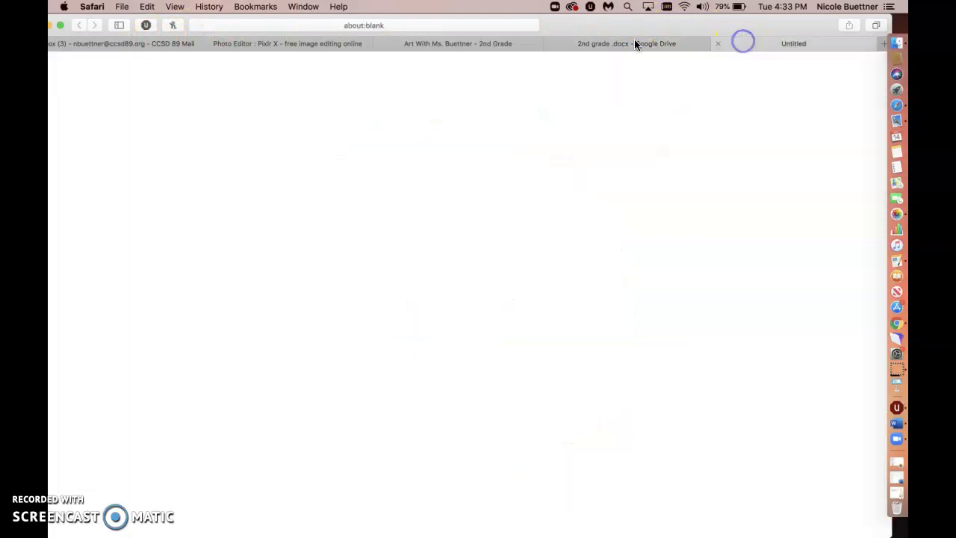
{"action": "left_click", "coordinate": [460, 42]}
{"action": "left_click", "coordinate": [344, 44]}
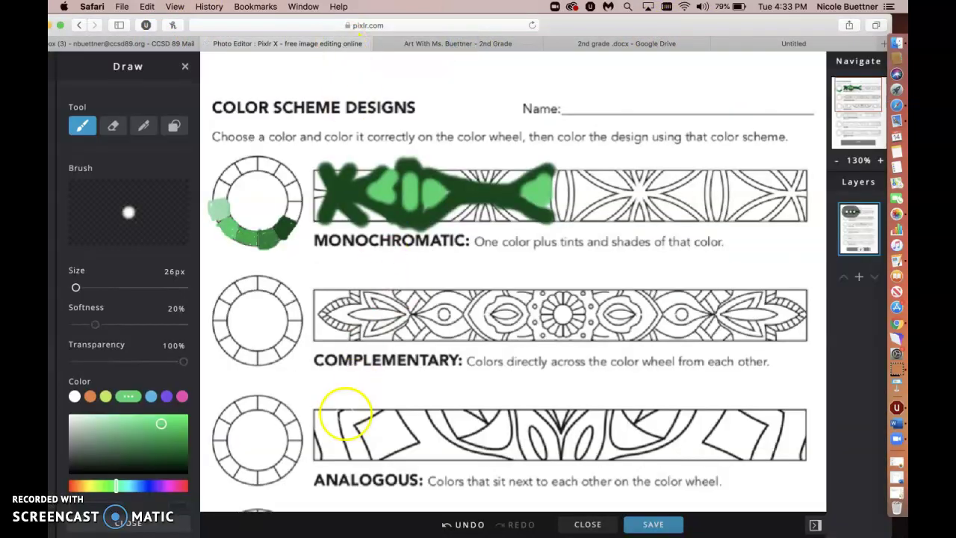
{"action": "left_click_drag", "start_coordinate": [868, 100], "coordinate": [867, 106]}
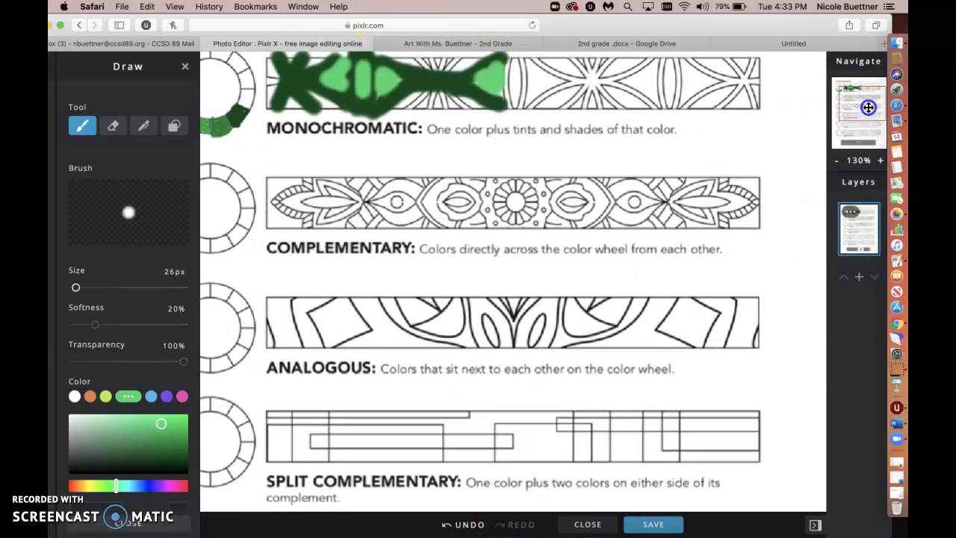
{"action": "left_click", "coordinate": [593, 41]}
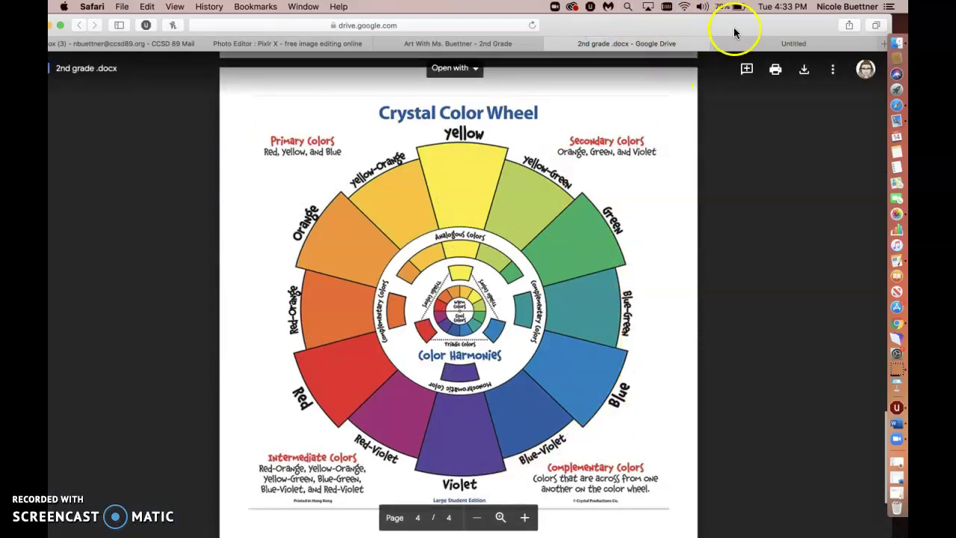
{"action": "left_click", "coordinate": [258, 44]}
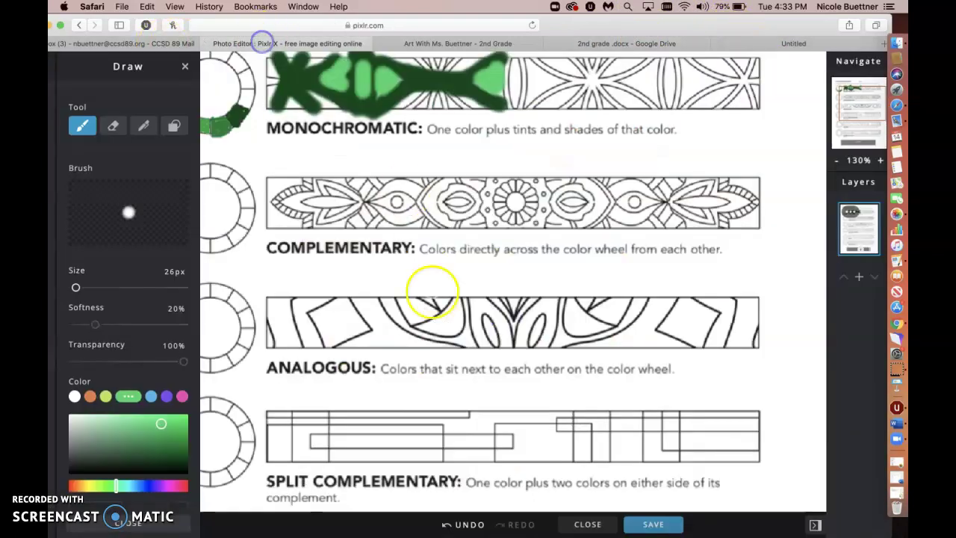
{"action": "mouse_move", "coordinate": [853, 104]}
{"action": "left_mouse_down"}
{"action": "mouse_move", "coordinate": [853, 136]}
{"action": "mouse_move", "coordinate": [849, 115]}
{"action": "left_mouse_up"}
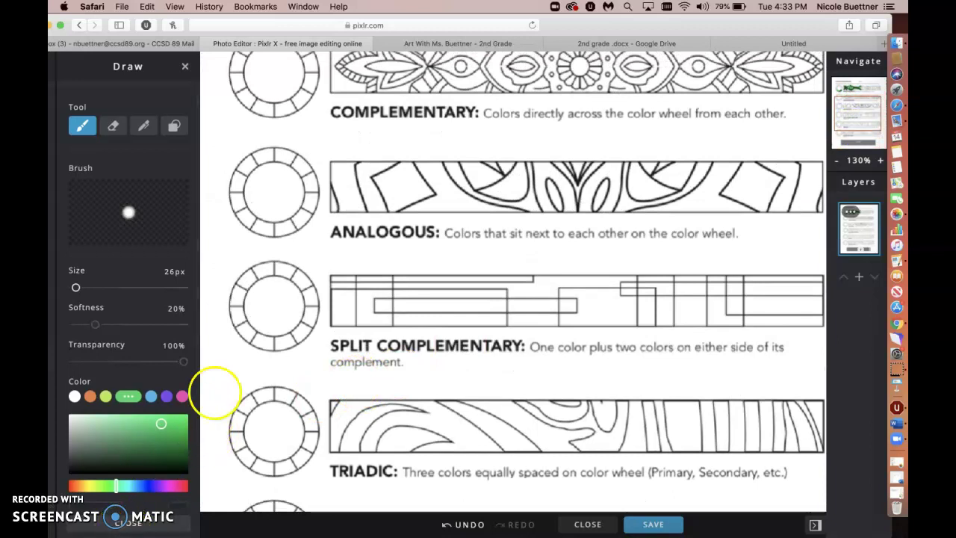
Step: Close the Draw tool and download the worksheet as a high-quality JPG at 944 by 1232, allowing downloads from pixlr.com
{"action": "left_click", "coordinate": [185, 68]}
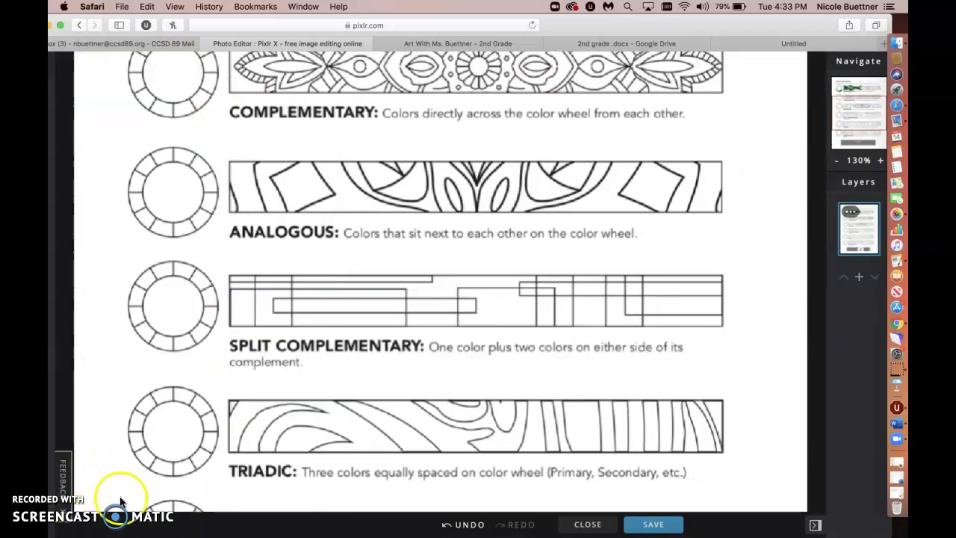
{"action": "left_click", "coordinate": [656, 525]}
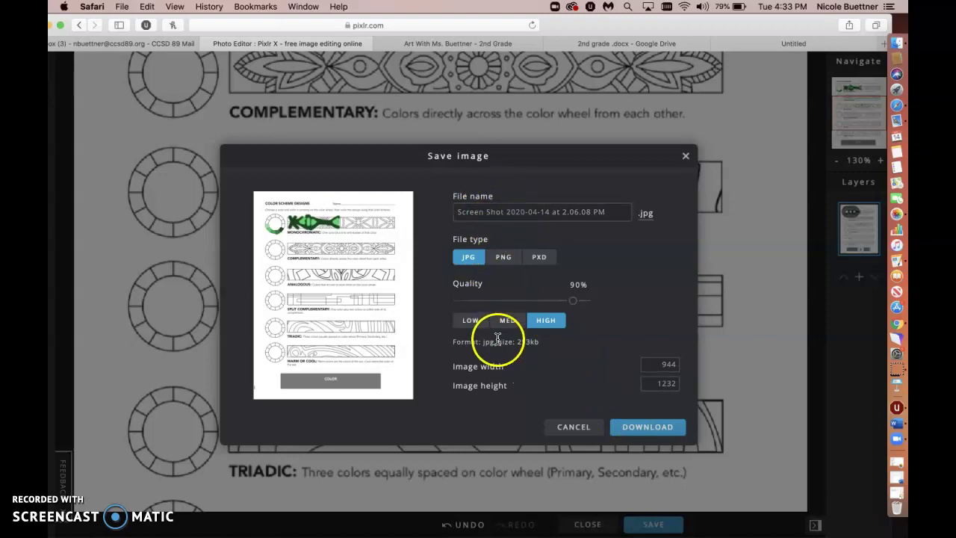
{"action": "left_click", "coordinate": [634, 431]}
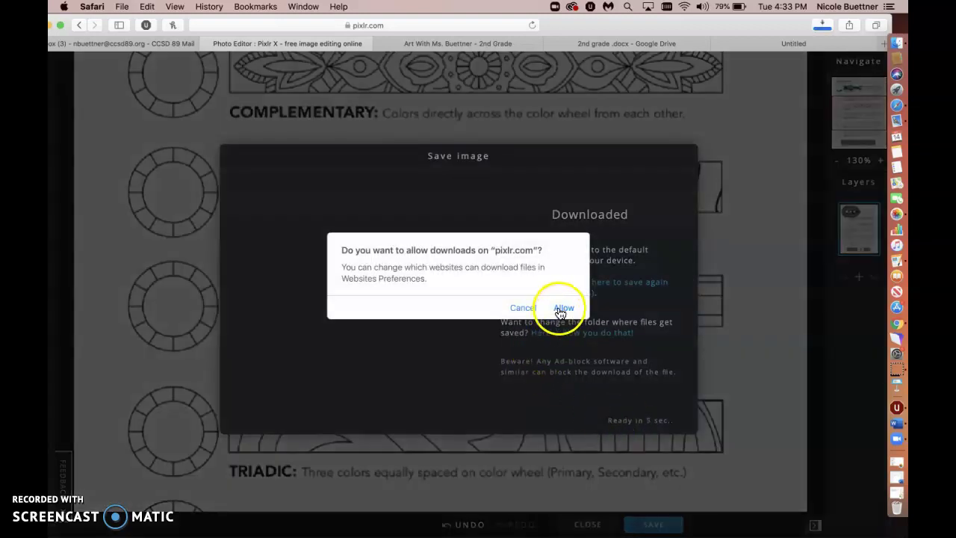
{"action": "left_click", "coordinate": [562, 309]}
Step: Open the downloaded worksheet JPG in Preview to check the coloring, and clear the browser's downloads list
{"action": "left_click_drag", "start_coordinate": [665, 27], "coordinate": [504, 233]}
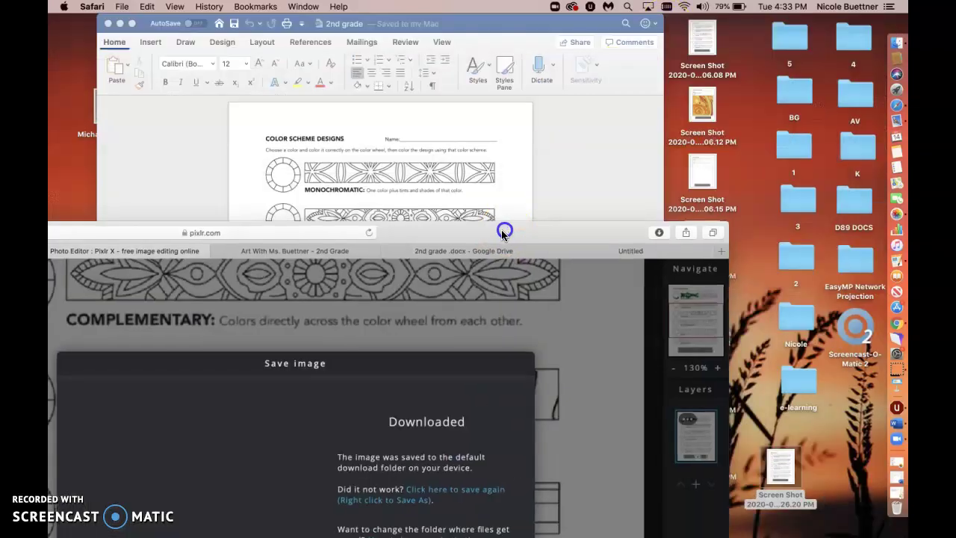
{"action": "left_click", "coordinate": [657, 232]}
{"action": "double_click", "coordinate": [631, 275]}
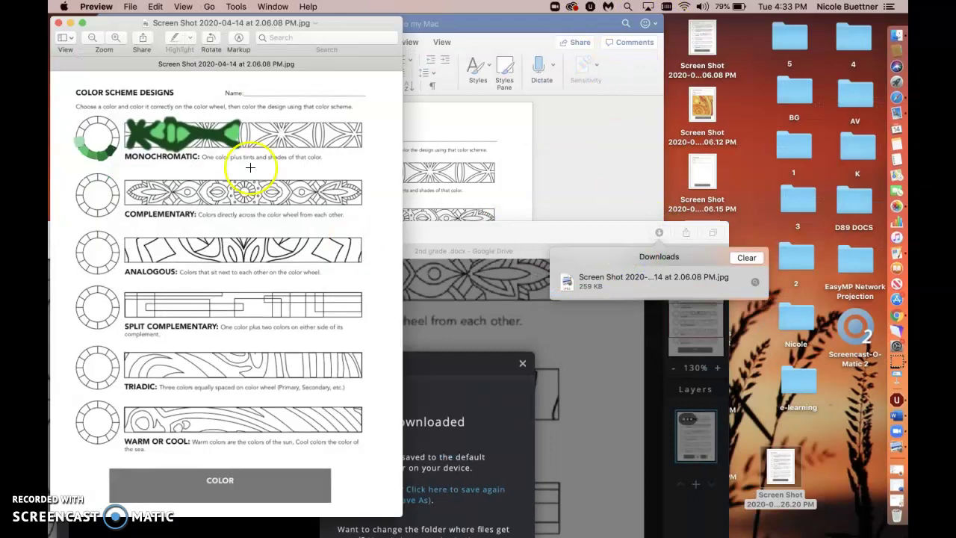
{"action": "left_click_drag", "start_coordinate": [192, 18], "coordinate": [394, 20]}
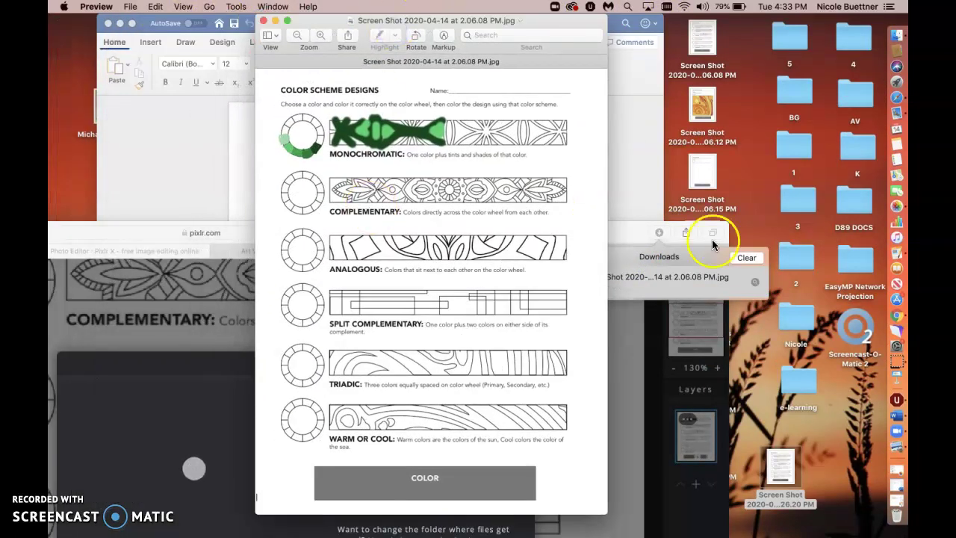
{"action": "left_click", "coordinate": [747, 258]}
{"action": "left_click", "coordinate": [428, 35]}
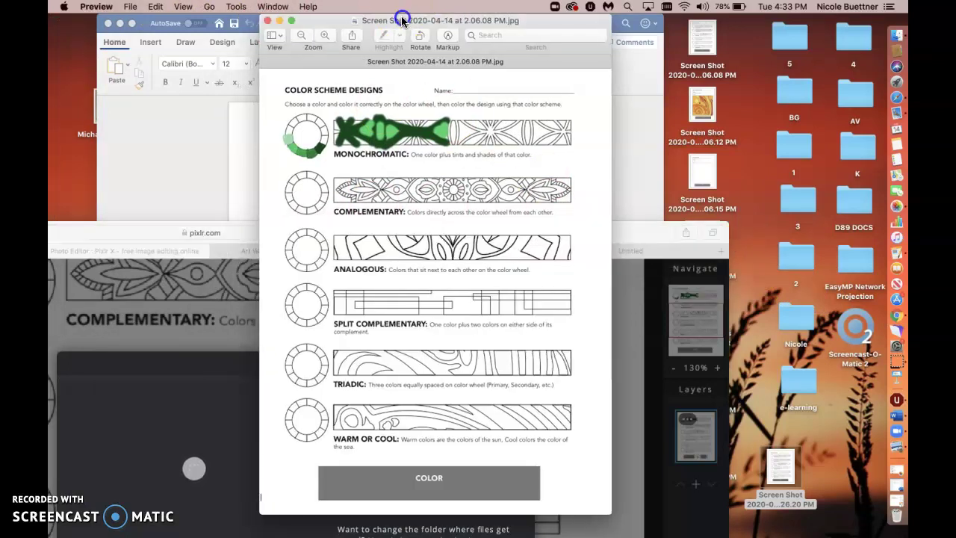
{"action": "left_click_drag", "start_coordinate": [428, 34], "coordinate": [608, 34]}
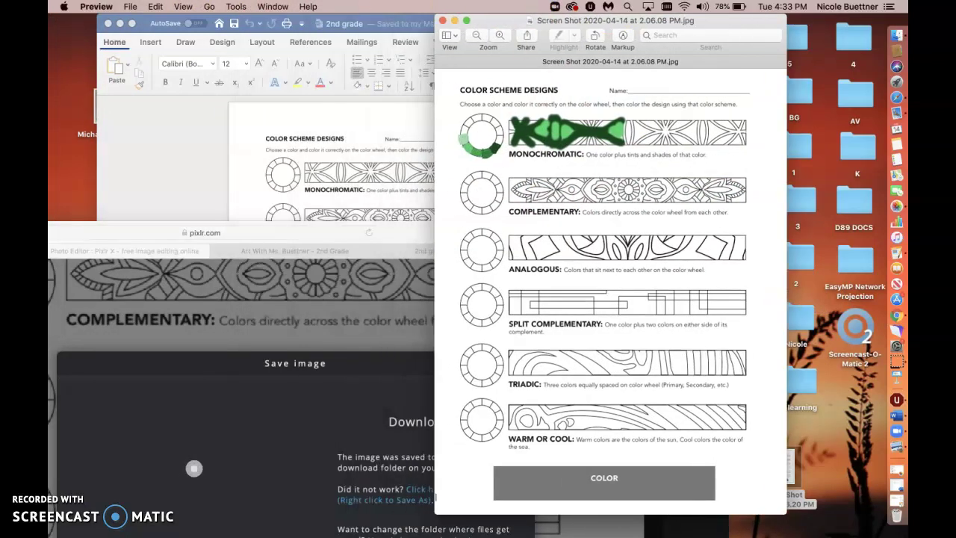
Step: Dismiss the save dialog in Pixlr X and add Screen Shot 2020-04-14 at 2.06.15 PM from the Desktop as an image layer
{"action": "double_click", "coordinate": [399, 241]}
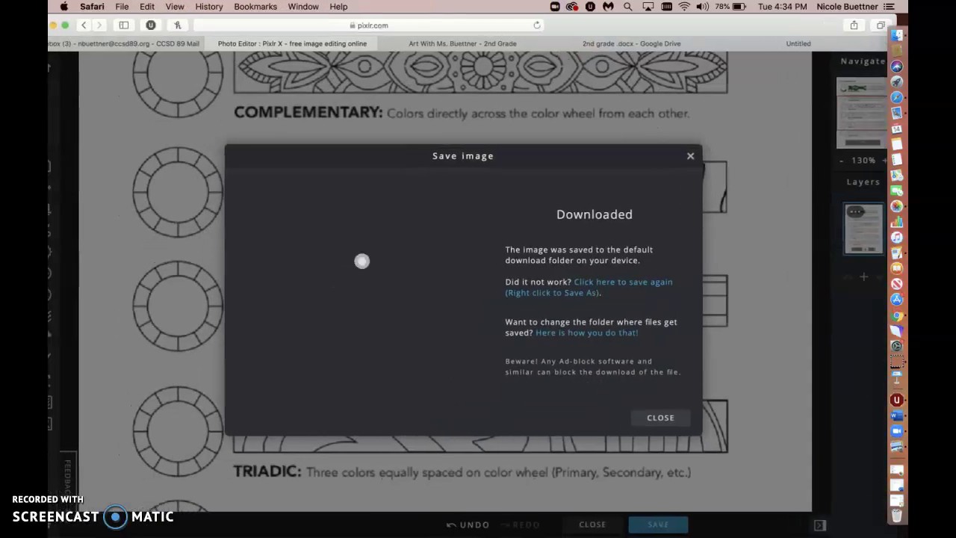
{"action": "left_click", "coordinate": [667, 417]}
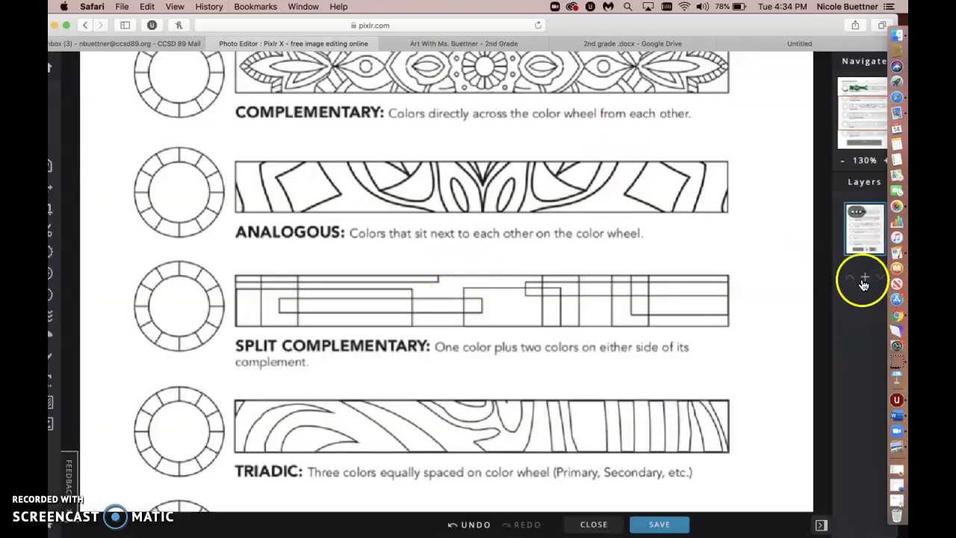
{"action": "left_click_drag", "start_coordinate": [786, 43], "coordinate": [697, 26]}
{"action": "left_click", "coordinate": [776, 281]}
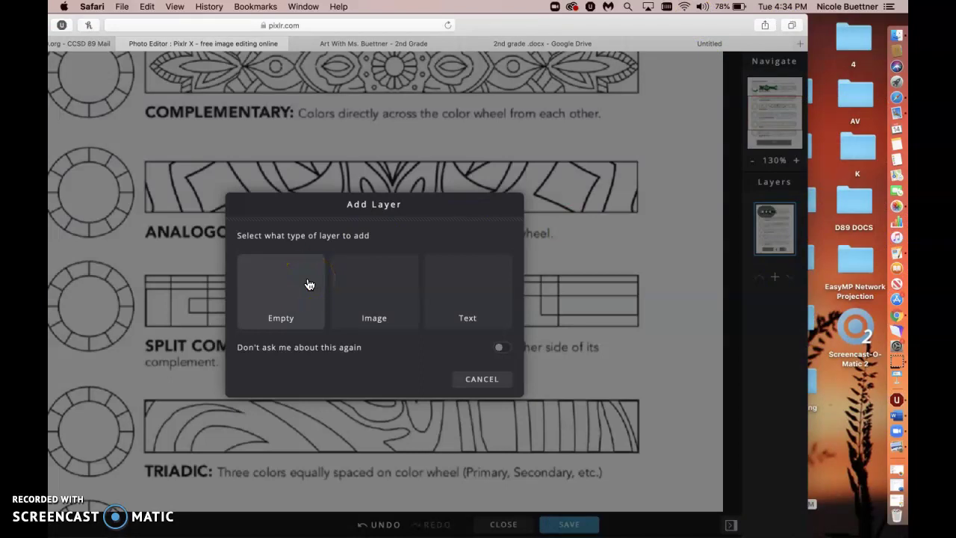
{"action": "left_click", "coordinate": [373, 289]}
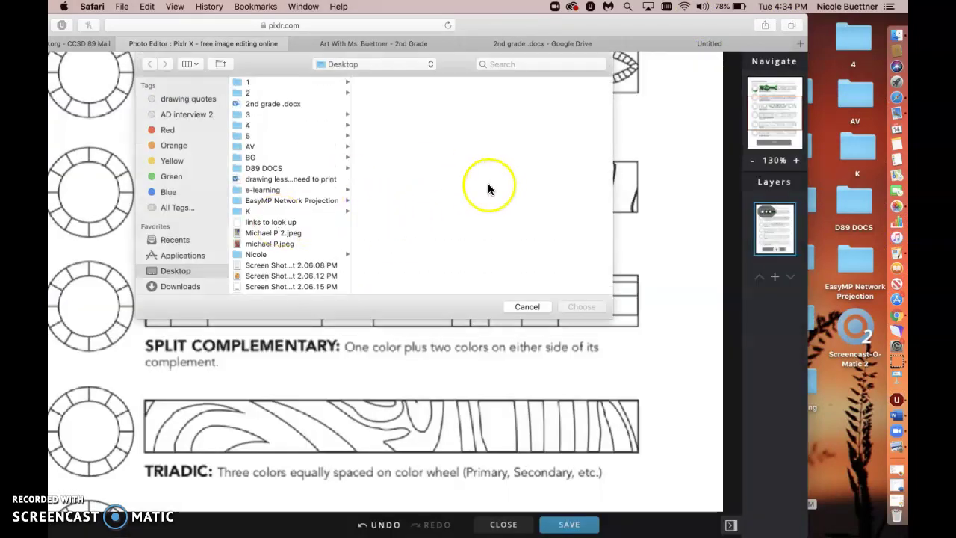
{"action": "scroll", "coordinate": [281, 235], "scroll_direction": "down", "scroll_amount": 2}
{"action": "left_click", "coordinate": [257, 253]}
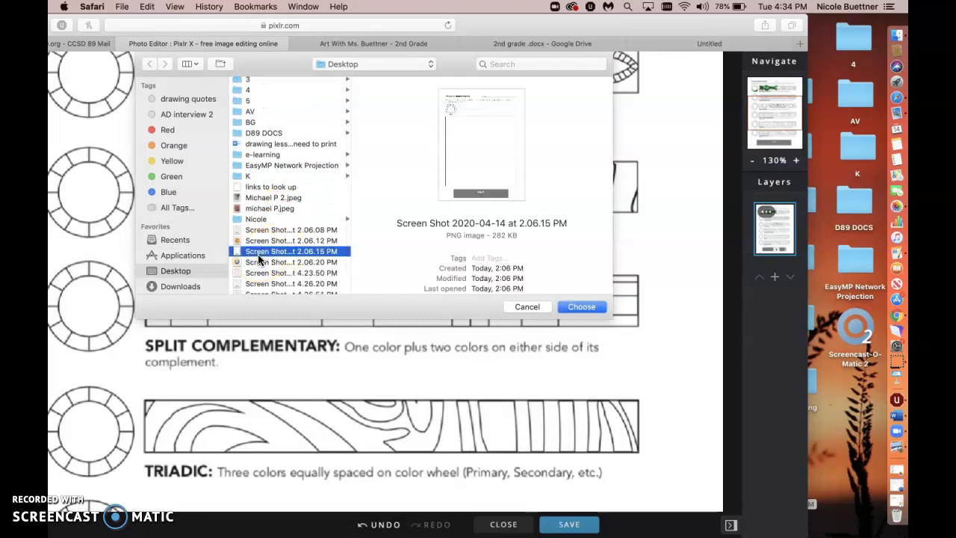
{"action": "left_click", "coordinate": [581, 306]}
Step: Close the Arrange settings of the added worksheet layer and return to the Pixlr X editor page
{"action": "left_click_drag", "start_coordinate": [603, 28], "coordinate": [624, 30]}
{"action": "left_click_drag", "start_coordinate": [782, 216], "coordinate": [793, 261]}
{"action": "left_click_drag", "start_coordinate": [791, 113], "coordinate": [790, 95]}
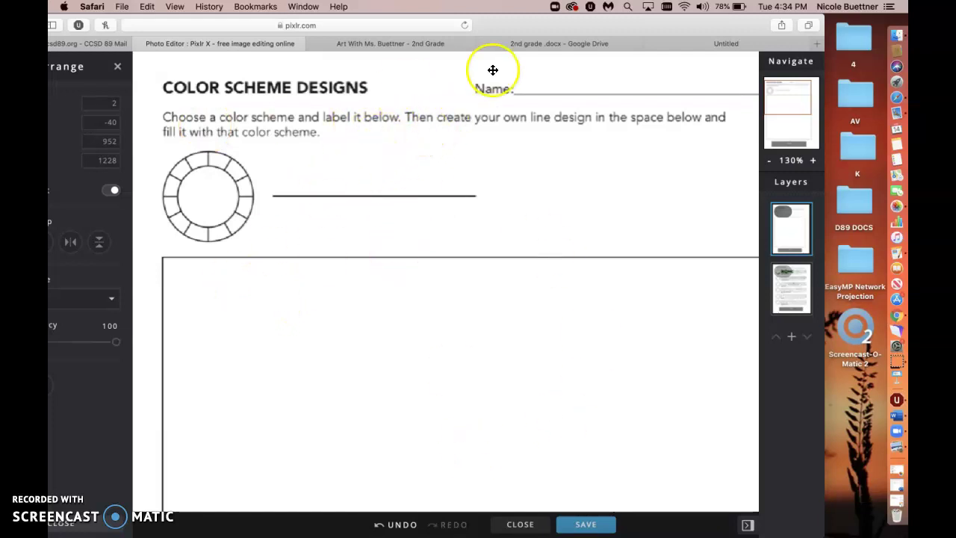
{"action": "left_click_drag", "start_coordinate": [505, 17], "coordinate": [538, 17]}
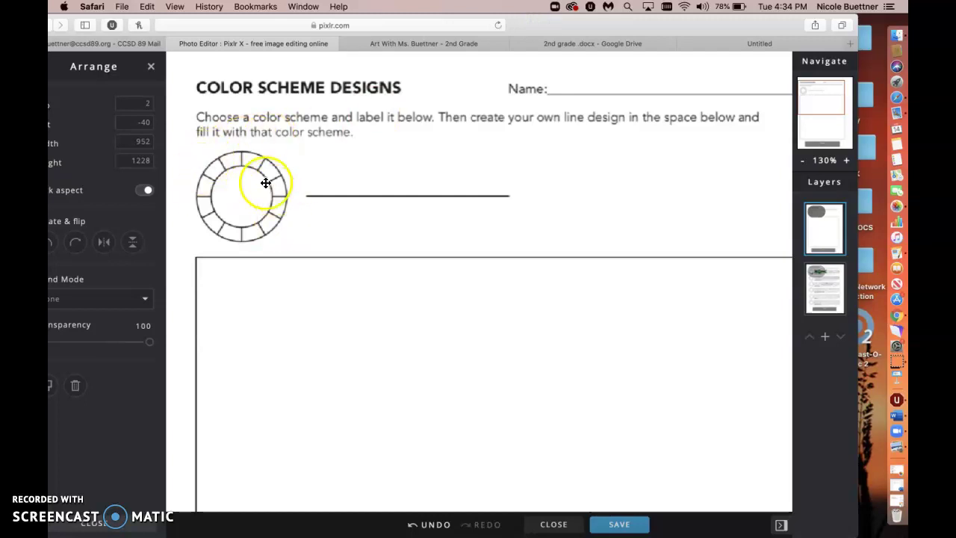
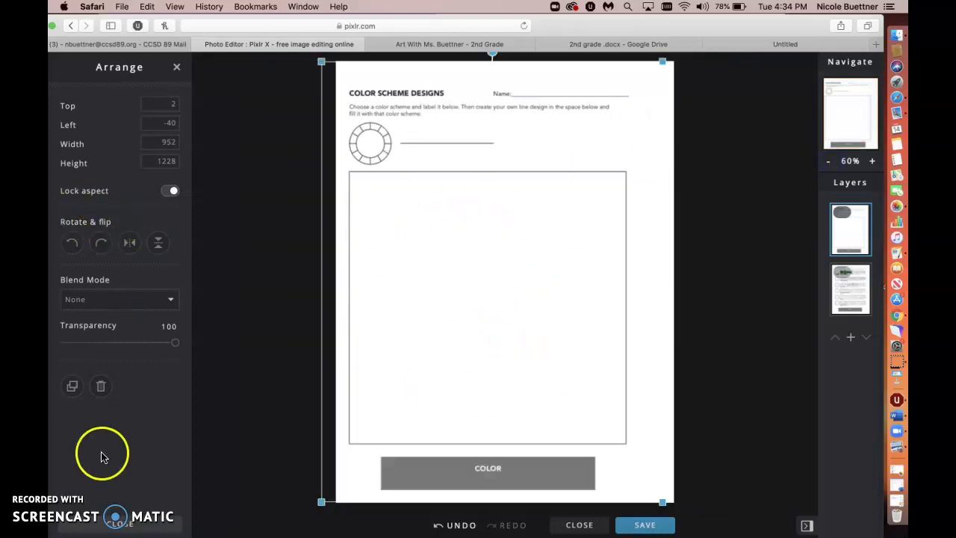
{"action": "left_click", "coordinate": [176, 68]}
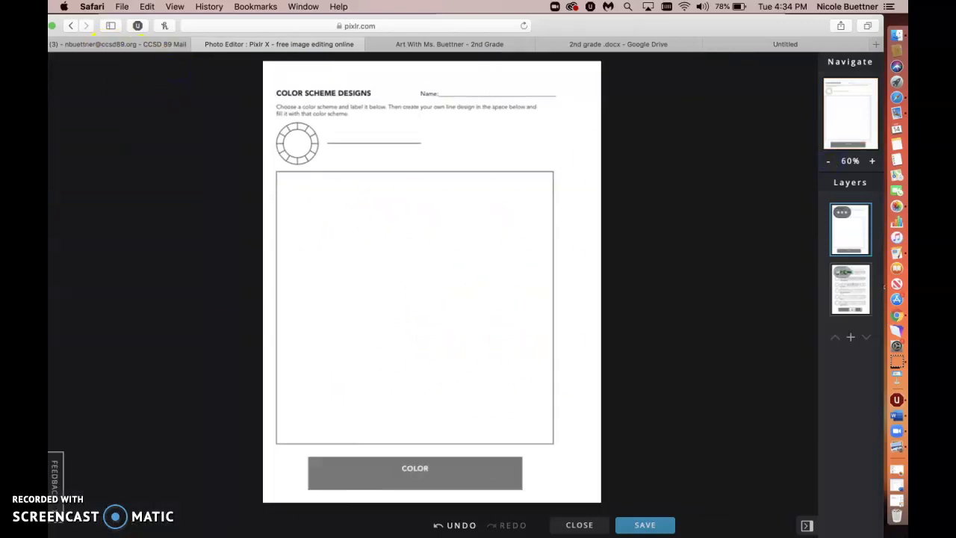
{"action": "left_click", "coordinate": [58, 477]}
{"action": "left_click", "coordinate": [305, 43]}
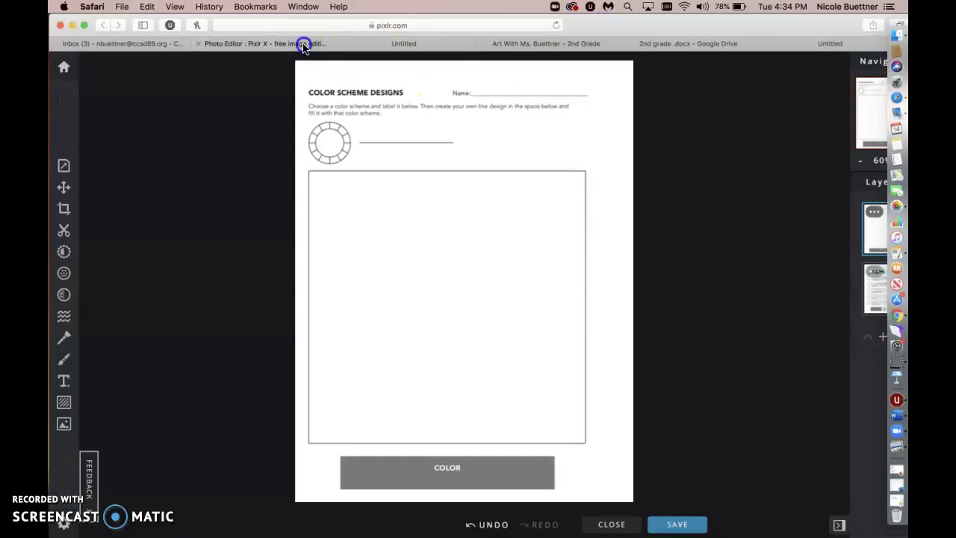
Step: Activate the Draw tool's Pen with a size of 2 and black (#000000) as its color
{"action": "left_click", "coordinate": [66, 359]}
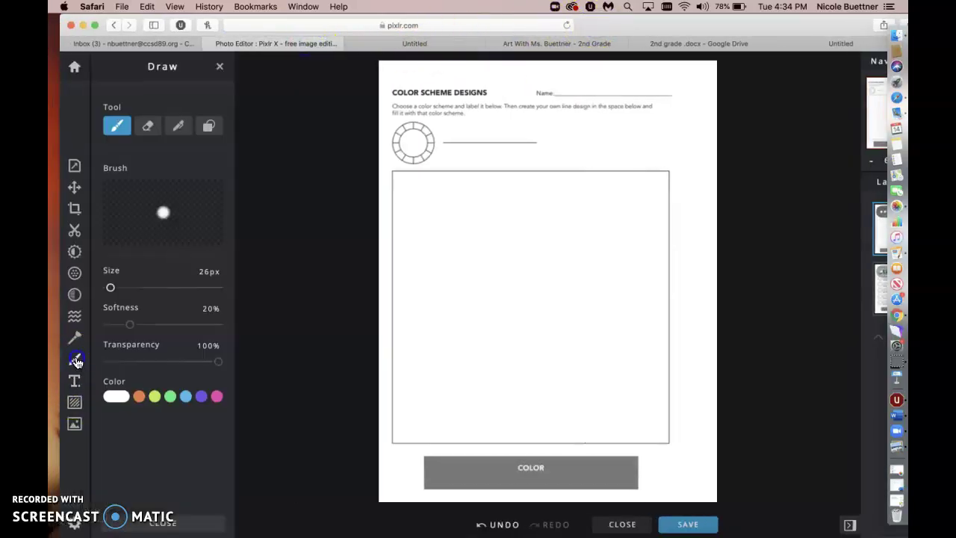
{"action": "left_click", "coordinate": [139, 206]}
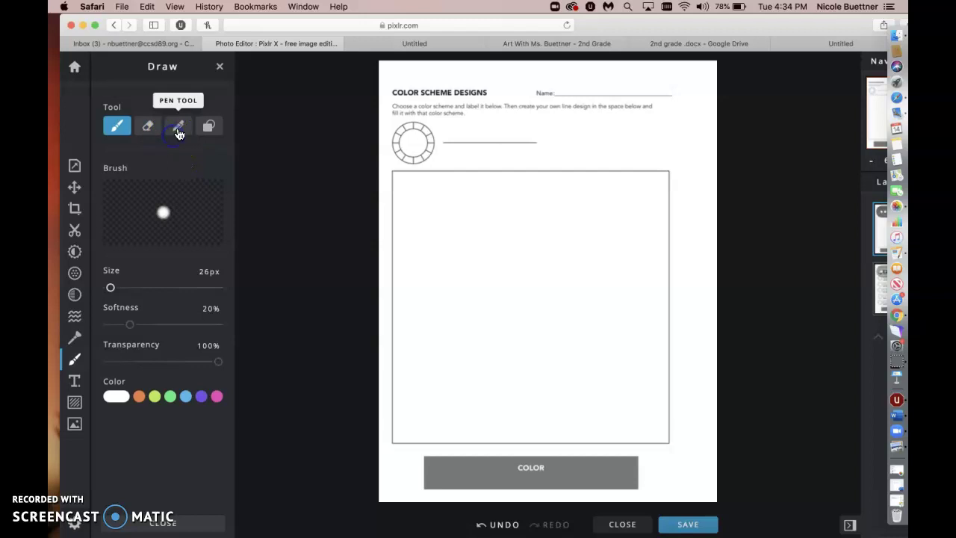
{"action": "left_click", "coordinate": [177, 127]}
{"action": "left_click", "coordinate": [168, 334]}
{"action": "left_click_drag", "start_coordinate": [165, 372], "coordinate": [109, 414]}
{"action": "left_click", "coordinate": [301, 228]}
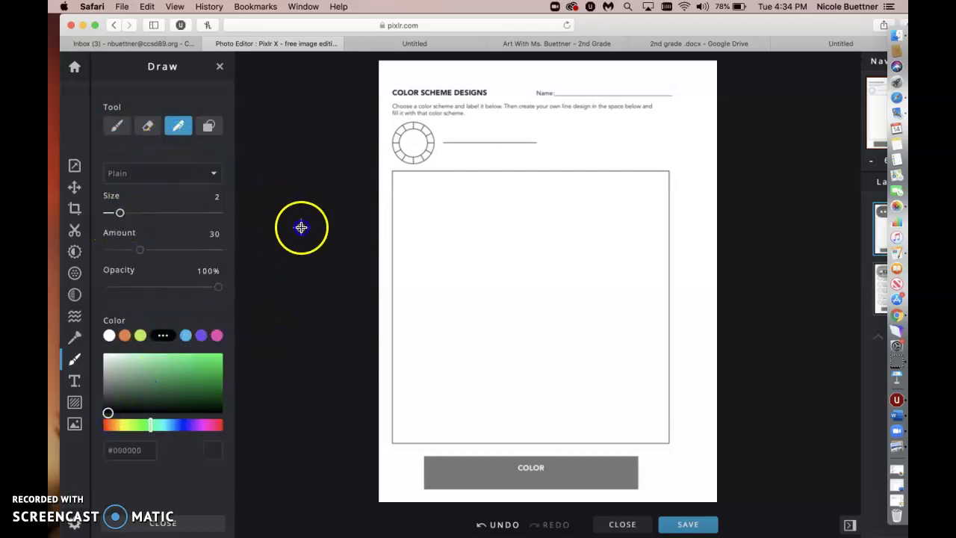
Step: Draw curving black lines across the worksheet's large empty box to divide it into sections
{"action": "left_click_drag", "start_coordinate": [394, 223], "coordinate": [409, 224]}
{"action": "left_click_drag", "start_coordinate": [466, 194], "coordinate": [534, 216]}
{"action": "mouse_move", "coordinate": [563, 172]}
{"action": "left_mouse_down"}
{"action": "mouse_move", "coordinate": [552, 201]}
{"action": "mouse_move", "coordinate": [614, 246]}
{"action": "mouse_move", "coordinate": [672, 236]}
{"action": "mouse_move", "coordinate": [599, 248]}
{"action": "mouse_move", "coordinate": [516, 361]}
{"action": "mouse_move", "coordinate": [466, 310]}
{"action": "mouse_move", "coordinate": [484, 280]}
{"action": "mouse_move", "coordinate": [424, 317]}
{"action": "mouse_move", "coordinate": [460, 401]}
{"action": "mouse_move", "coordinate": [611, 378]}
{"action": "left_mouse_up"}
{"action": "left_click_drag", "start_coordinate": [651, 346], "coordinate": [670, 341]}
{"action": "mouse_move", "coordinate": [484, 279]}
{"action": "left_mouse_down"}
{"action": "mouse_move", "coordinate": [459, 320]}
{"action": "mouse_move", "coordinate": [510, 275]}
{"action": "mouse_move", "coordinate": [461, 222]}
{"action": "mouse_move", "coordinate": [435, 220]}
{"action": "left_mouse_up"}
{"action": "left_click_drag", "start_coordinate": [418, 348], "coordinate": [390, 324]}
{"action": "left_click", "coordinate": [429, 368]}
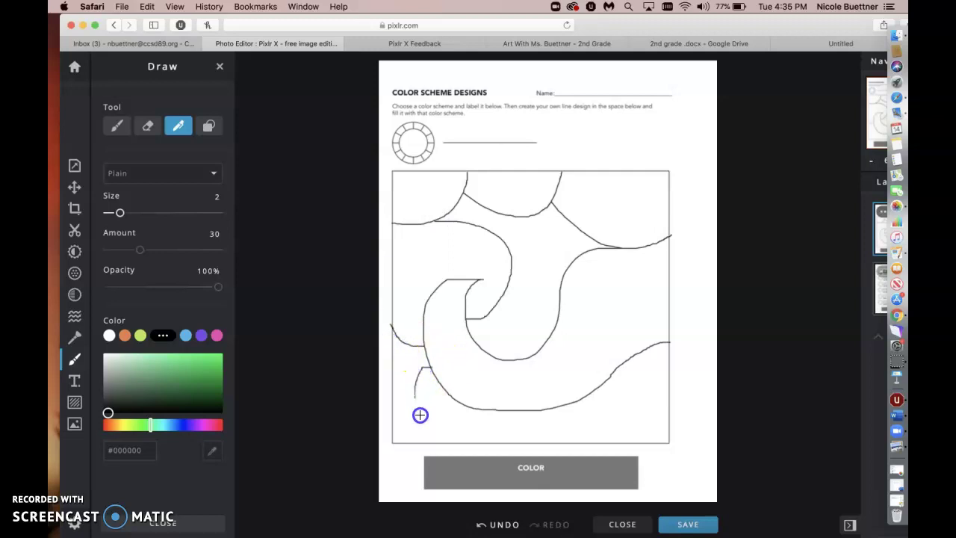
{"action": "mouse_move", "coordinate": [543, 410]}
{"action": "left_mouse_down"}
{"action": "mouse_move", "coordinate": [610, 408]}
{"action": "mouse_move", "coordinate": [640, 417]}
{"action": "mouse_move", "coordinate": [636, 447]}
{"action": "left_mouse_up"}
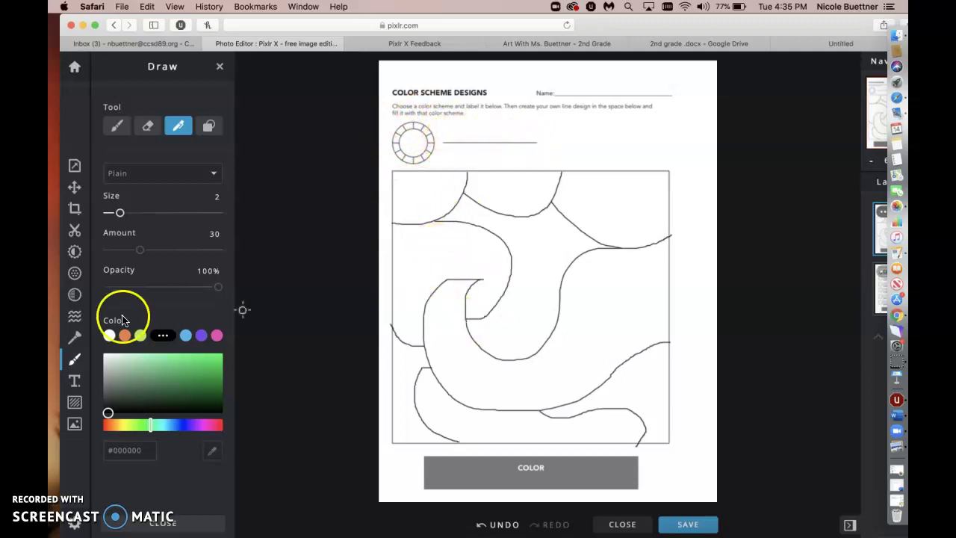
Step: Add a text reading "Monochroamtic" above the design box, near the color wheel, and color it pink (#EB46B4)
{"action": "left_click", "coordinate": [75, 385]}
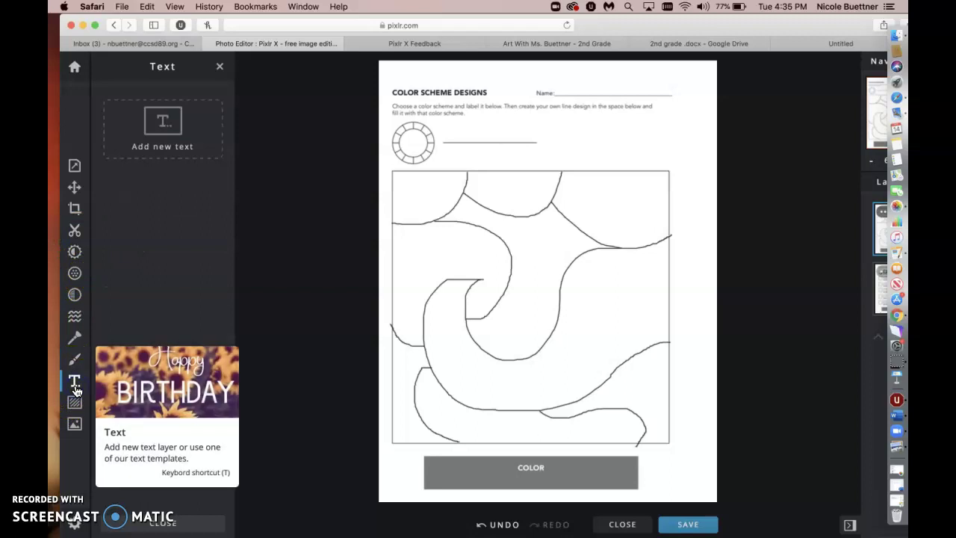
{"action": "left_click", "coordinate": [171, 133]}
{"action": "left_click_drag", "start_coordinate": [470, 280], "coordinate": [489, 134]}
{"action": "double_click", "coordinate": [489, 135]}
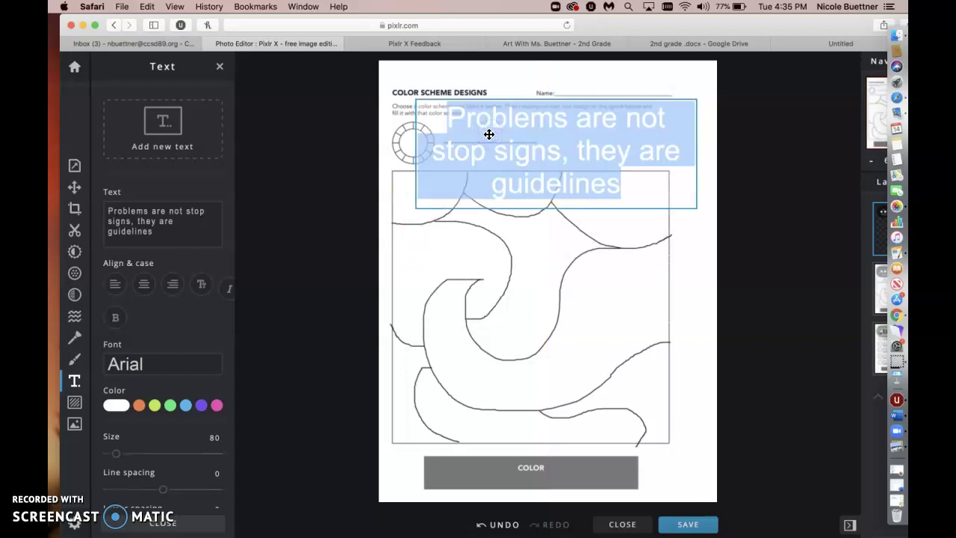
{"action": "key", "text": "BackSpace"}
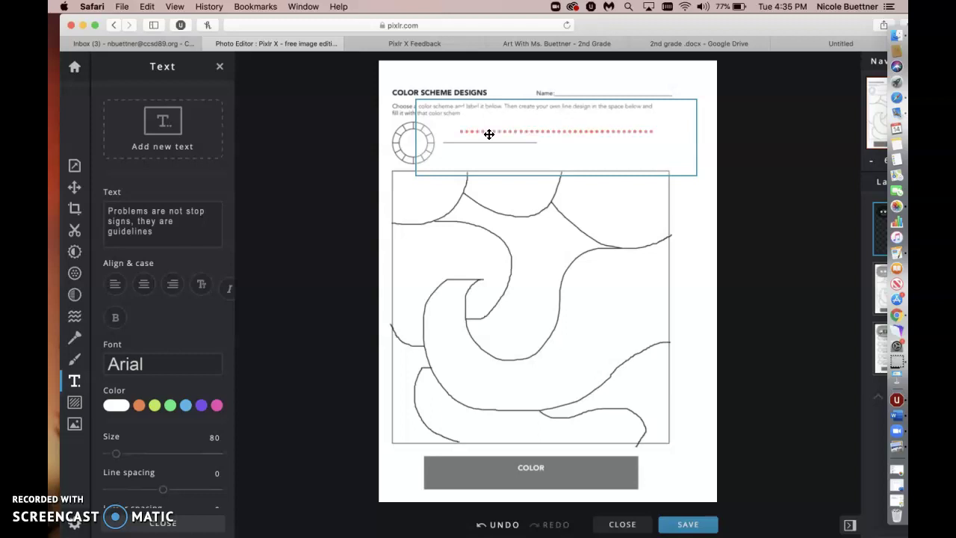
{"action": "double_click", "coordinate": [538, 131]}
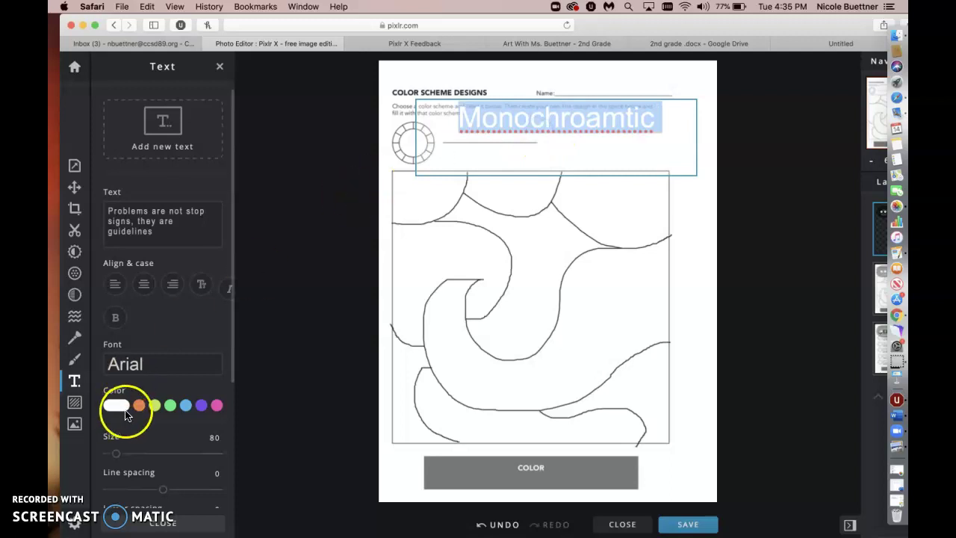
{"action": "left_click", "coordinate": [216, 405]}
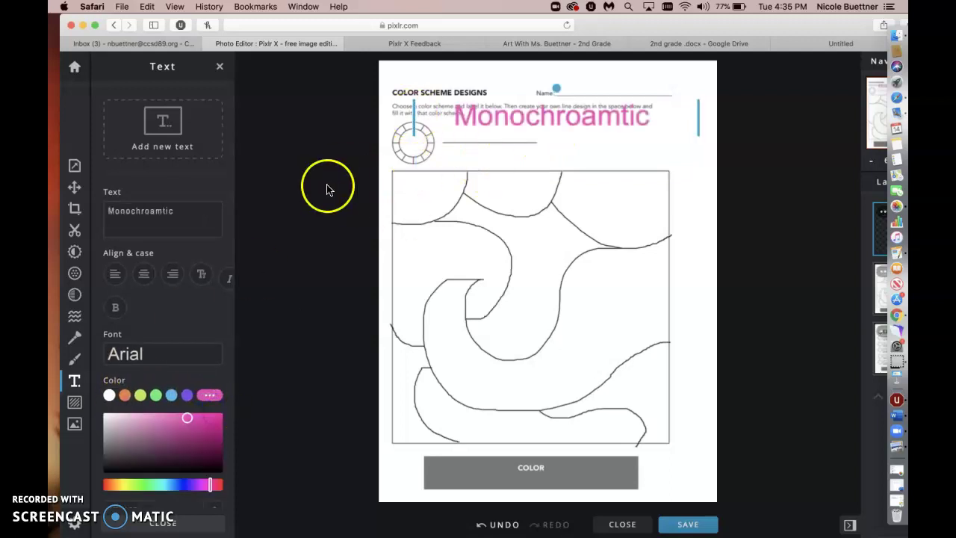
Step: Correct the spelling of the pink label to "Monochromatic"
{"action": "left_click", "coordinate": [651, 118]}
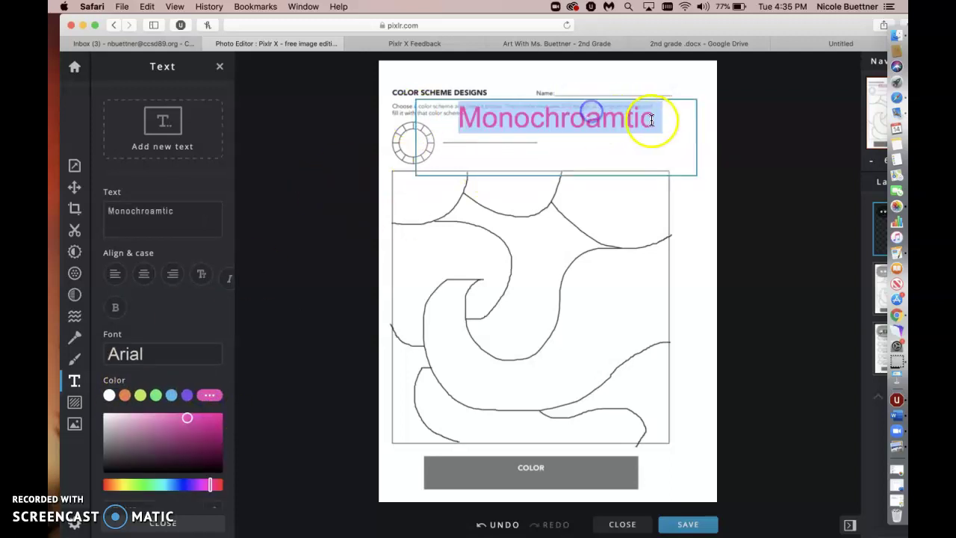
{"action": "key", "text": "BackSpace"}
{"action": "key", "text": "BackSpace"}
{"action": "key", "text": "BackSpace"}
{"action": "key", "text": "BackSpace"}
{"action": "key", "text": "BackSpace"}
{"action": "key", "text": "BackSpace"}
{"action": "type", "text": "omatic"}
{"action": "left_click", "coordinate": [603, 156]}
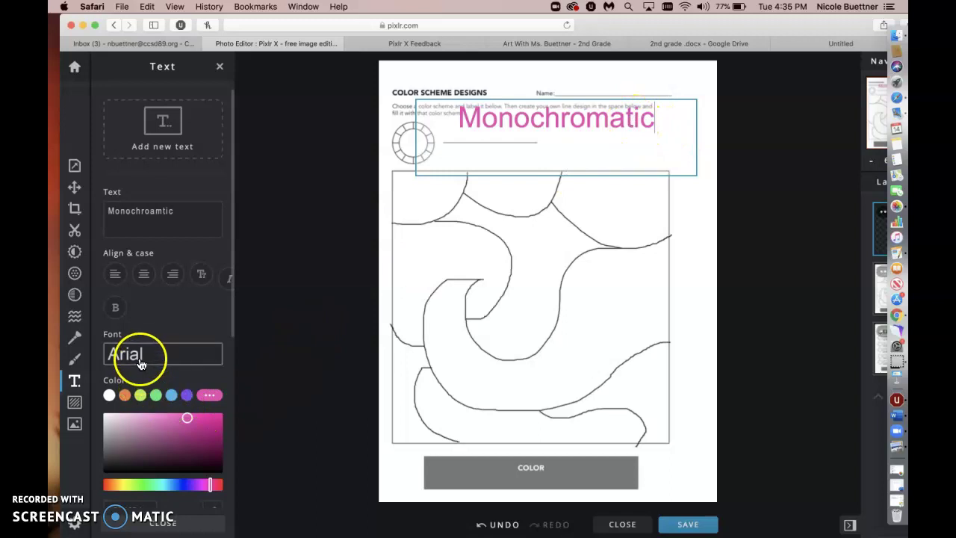
Step: Set the label's text size to 44 and place it on the line beside the color wheel
{"action": "left_click_drag", "start_coordinate": [232, 314], "coordinate": [231, 378]}
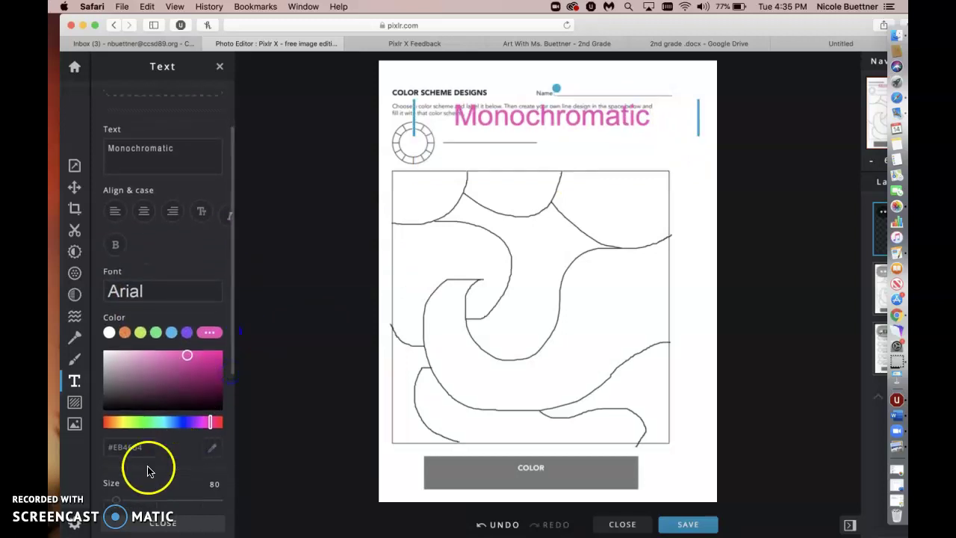
{"action": "left_click_drag", "start_coordinate": [128, 510], "coordinate": [117, 502]}
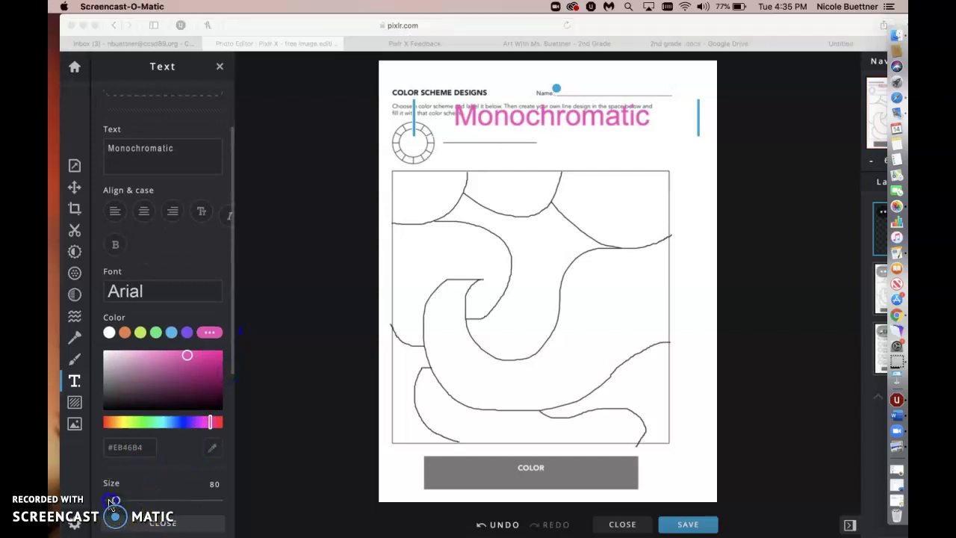
{"action": "left_click", "coordinate": [234, 246]}
{"action": "left_click_drag", "start_coordinate": [235, 277], "coordinate": [234, 313]}
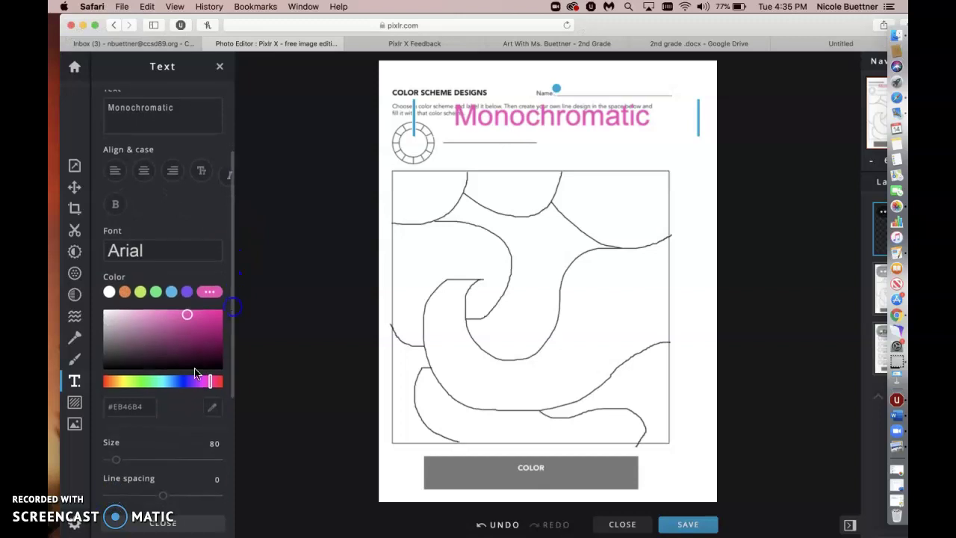
{"action": "left_click_drag", "start_coordinate": [122, 461], "coordinate": [112, 460]}
{"action": "left_click_drag", "start_coordinate": [513, 109], "coordinate": [453, 134]}
{"action": "left_click", "coordinate": [355, 196]}
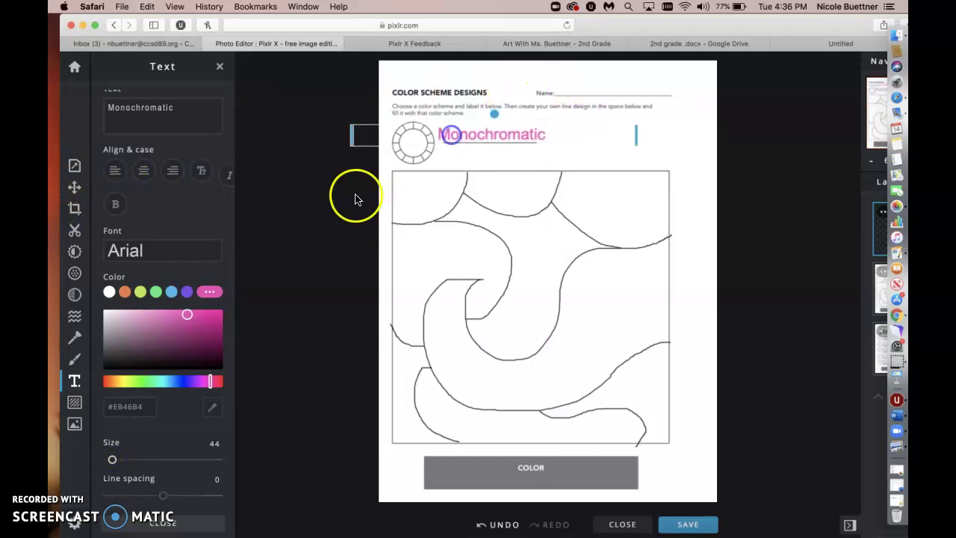
Step: Reopen the Draw tool with its brush and make the first worksheet page's layer active
{"action": "left_click", "coordinate": [75, 359]}
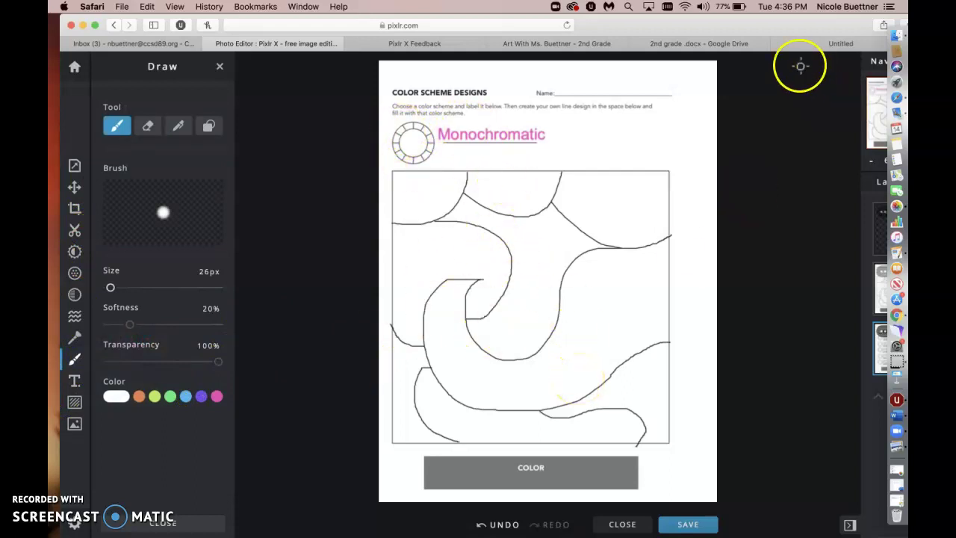
{"action": "left_click_drag", "start_coordinate": [789, 33], "coordinate": [777, 28]}
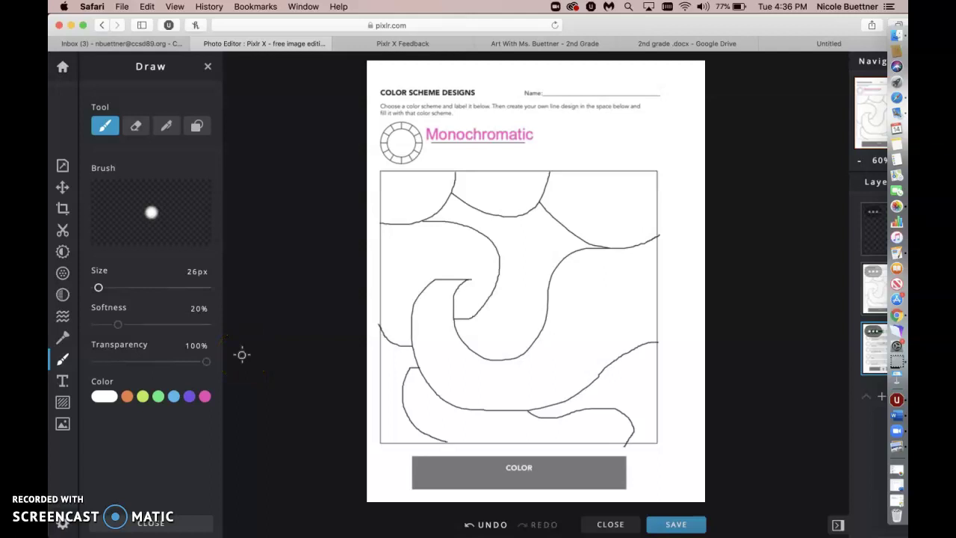
{"action": "left_click_drag", "start_coordinate": [261, 366], "coordinate": [282, 362]}
{"action": "mouse_move", "coordinate": [282, 362]}
{"action": "left_mouse_down"}
{"action": "mouse_move", "coordinate": [426, 241]}
{"action": "mouse_move", "coordinate": [369, 225]}
{"action": "mouse_move", "coordinate": [271, 241]}
{"action": "mouse_move", "coordinate": [252, 210]}
{"action": "left_mouse_up"}
{"action": "mouse_move", "coordinate": [252, 211]}
{"action": "left_mouse_down"}
{"action": "mouse_move", "coordinate": [242, 175]}
{"action": "mouse_move", "coordinate": [224, 192]}
{"action": "mouse_move", "coordinate": [313, 239]}
{"action": "left_mouse_up"}
{"action": "left_click_drag", "start_coordinate": [617, 22], "coordinate": [626, 21]}
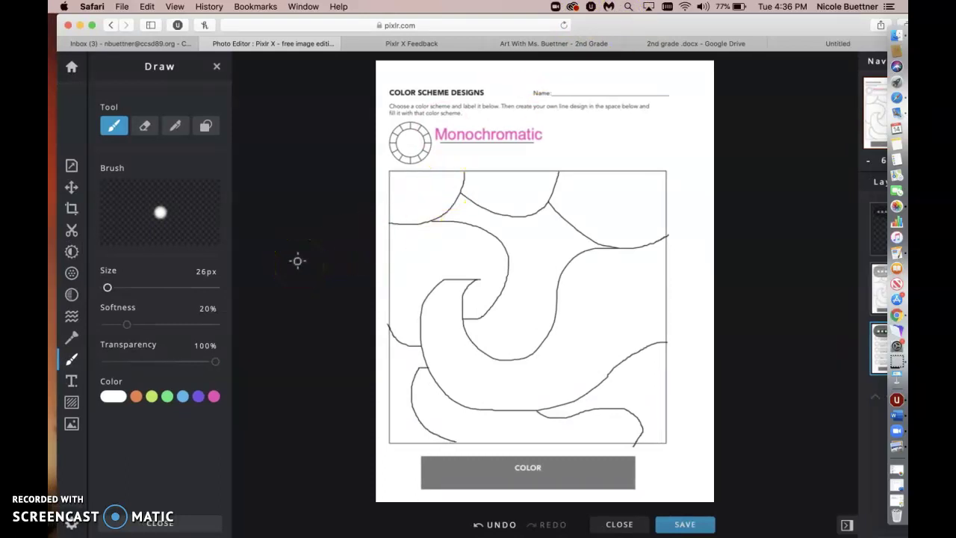
{"action": "left_click_drag", "start_coordinate": [639, 22], "coordinate": [630, 22]}
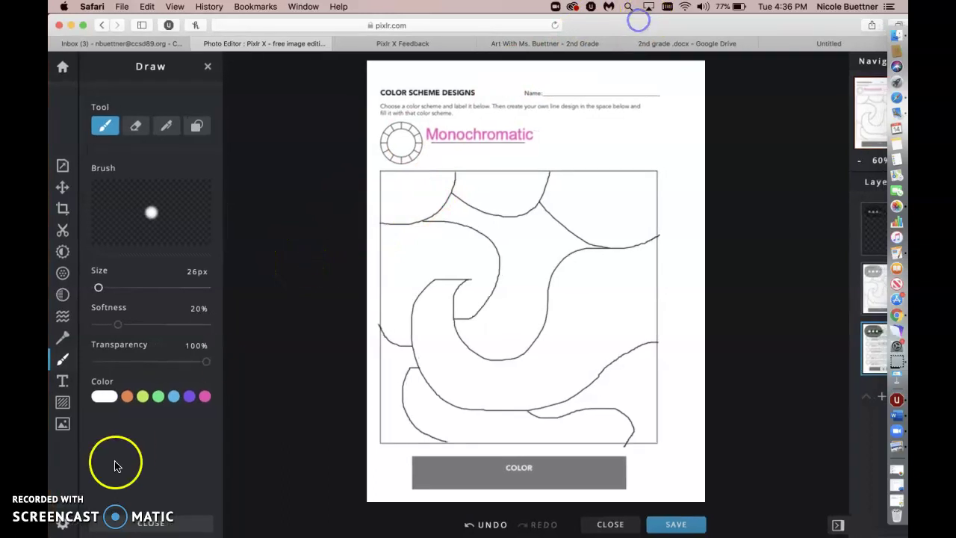
{"action": "left_click", "coordinate": [70, 509]}
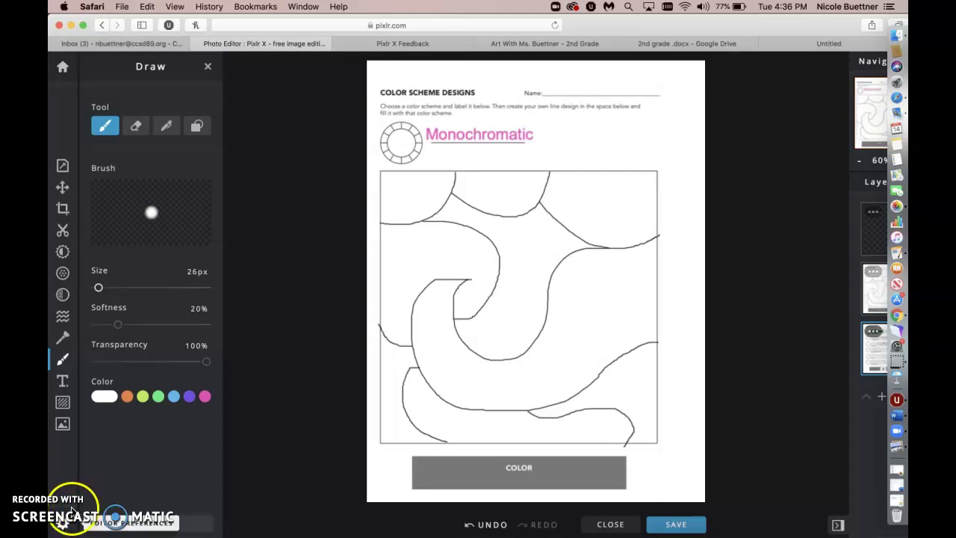